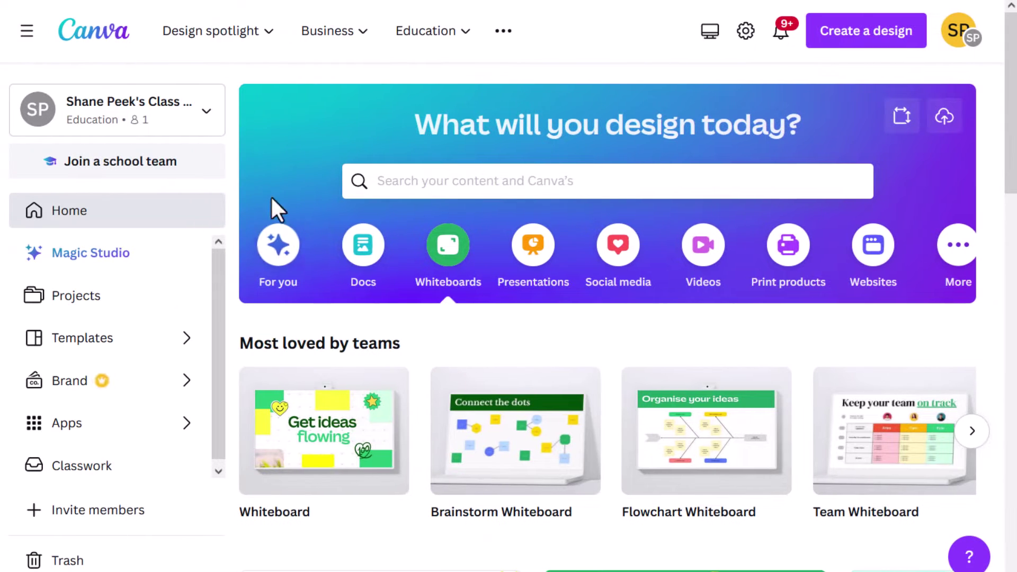
# Scroll the Most loved whiteboard row forward, then open See all for Whiteboard templates.
pyautogui.scroll(-4, 414, 300)
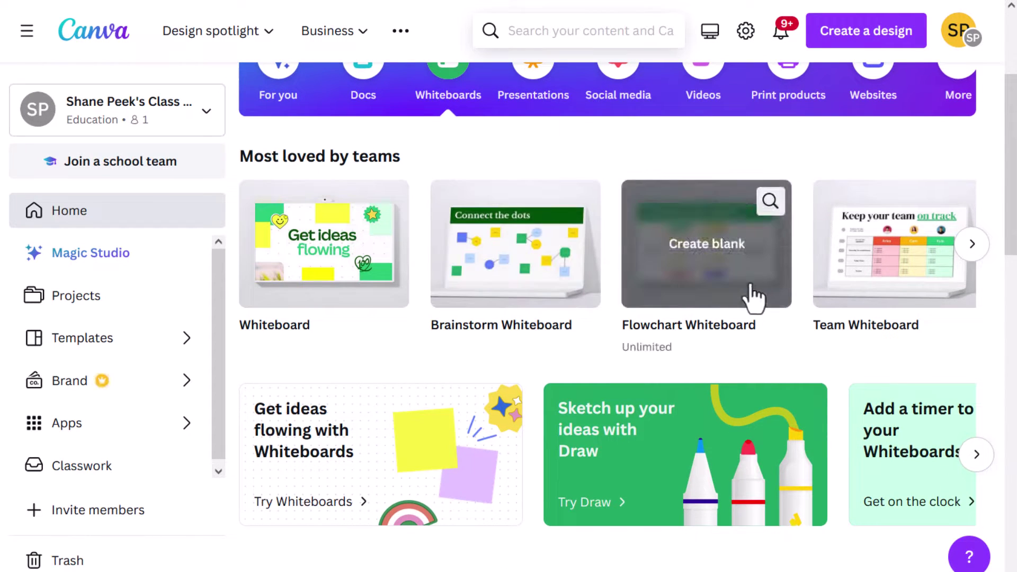
pyautogui.click(973, 248)
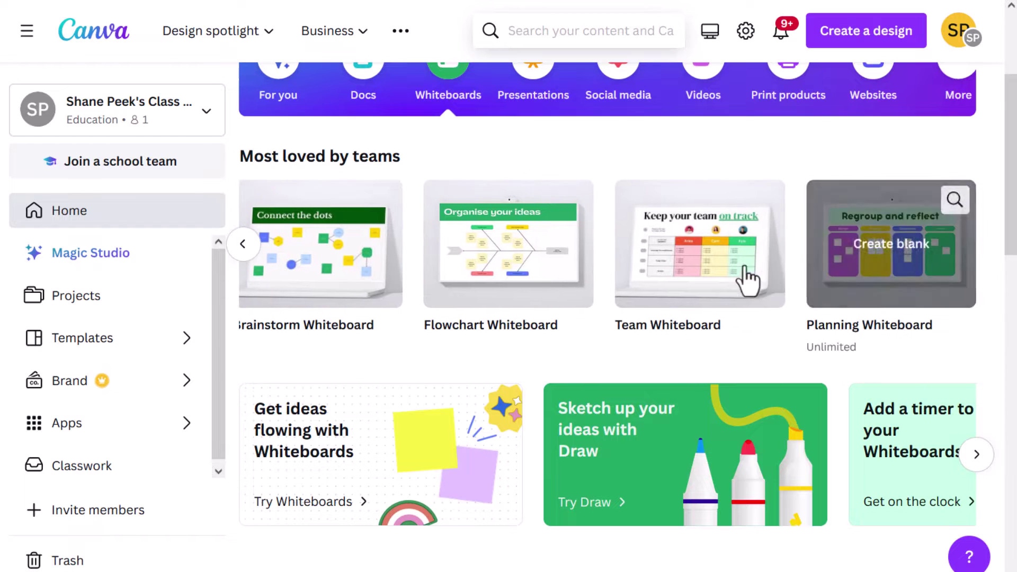
pyautogui.scroll(-4, 470, 288)
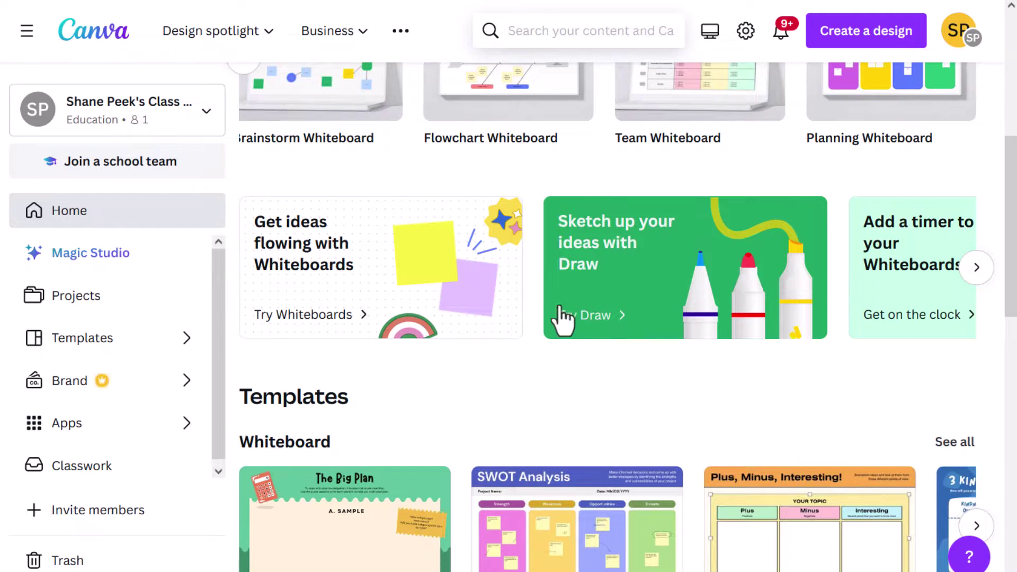
pyautogui.scroll(-6, 602, 317)
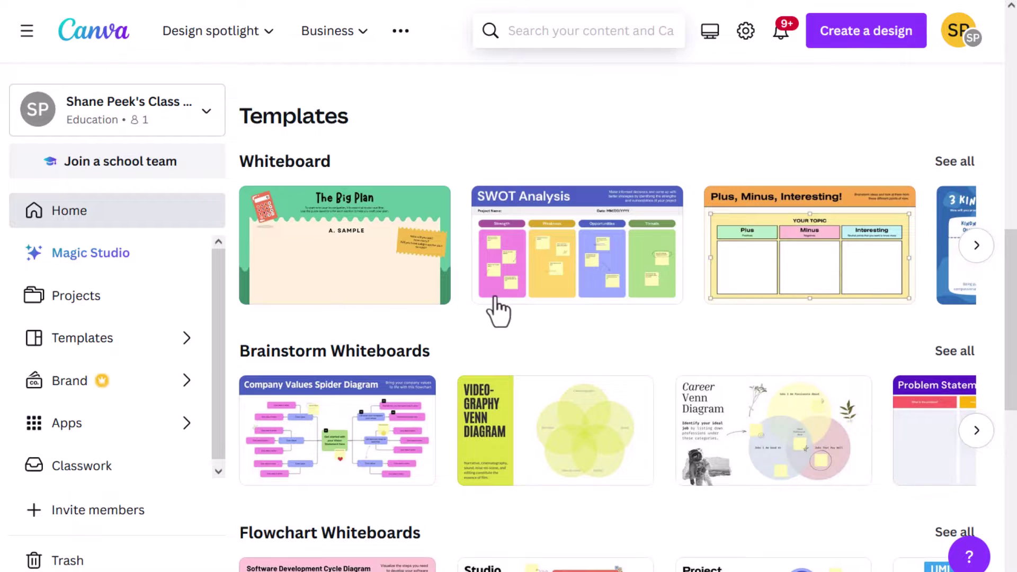
pyautogui.scroll(-2, 514, 311)
pyautogui.scroll(-8, 302, 336)
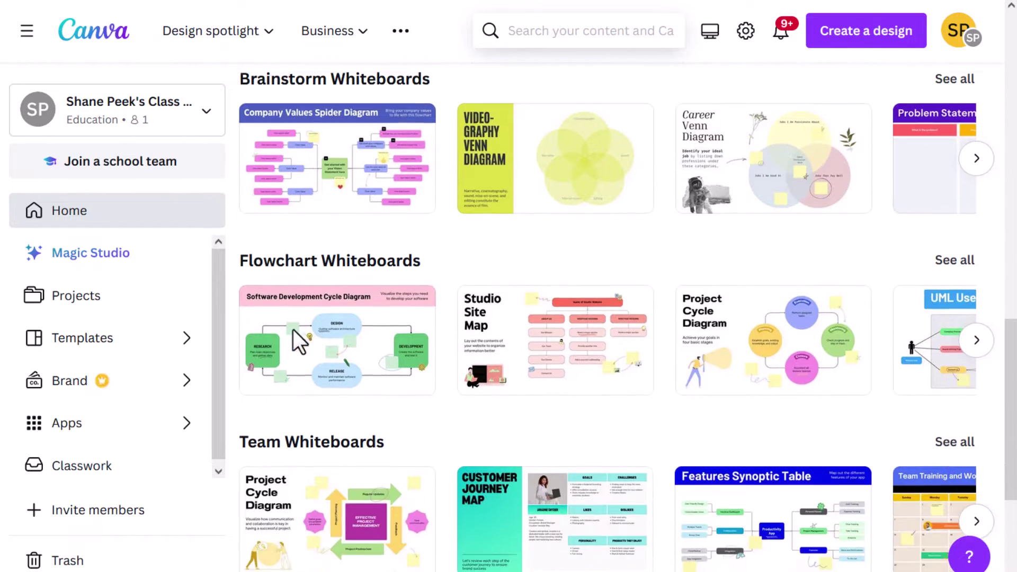
pyautogui.scroll(-1, 288, 346)
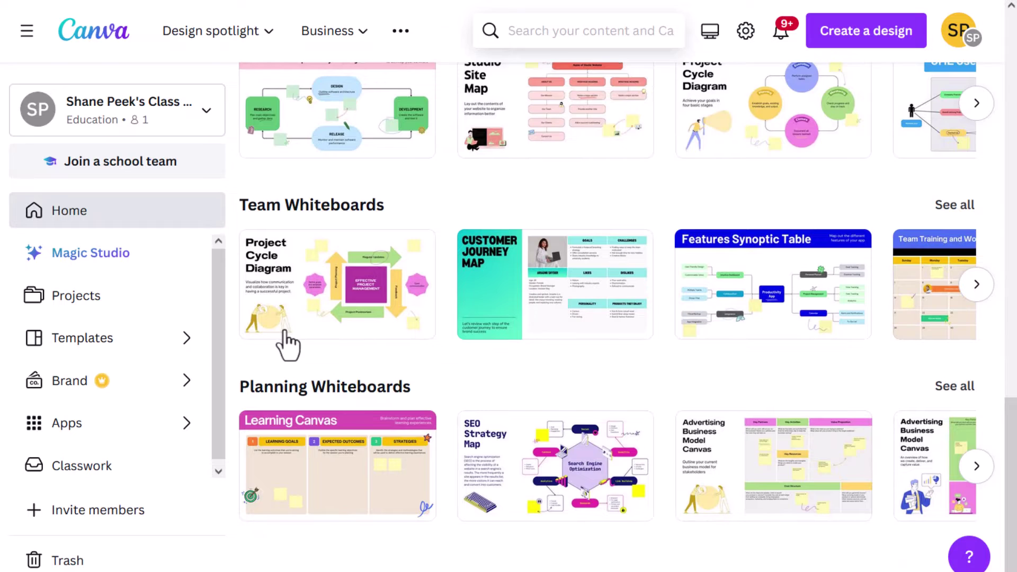
pyautogui.scroll(10, 287, 343)
pyautogui.scroll(-1, 287, 343)
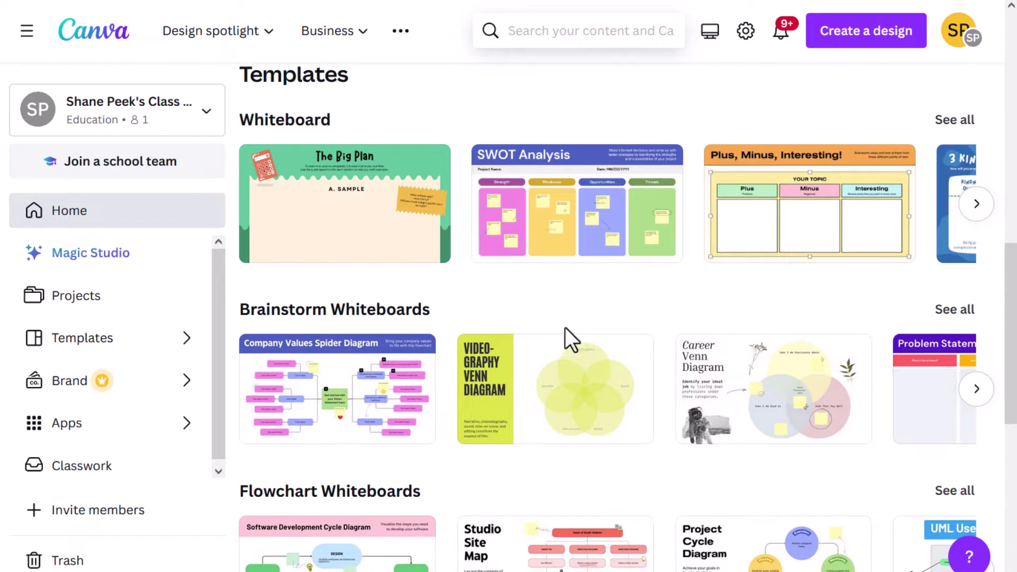
pyautogui.click(951, 125)
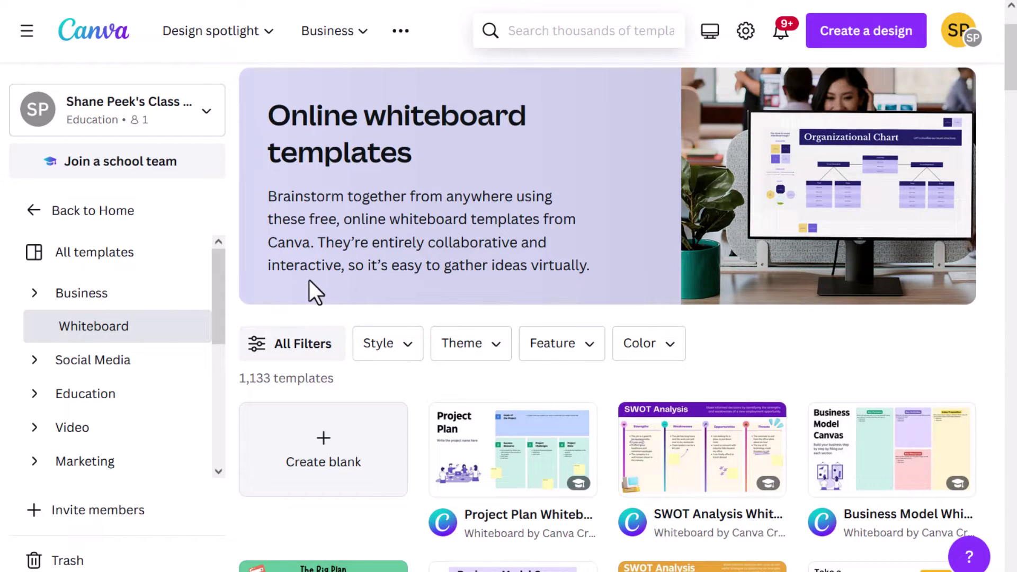
# Scroll down the Whiteboard templates page to reach the Whiteboard Tips design.
pyautogui.scroll(-2, 310, 282)
pyautogui.scroll(-5, 311, 280)
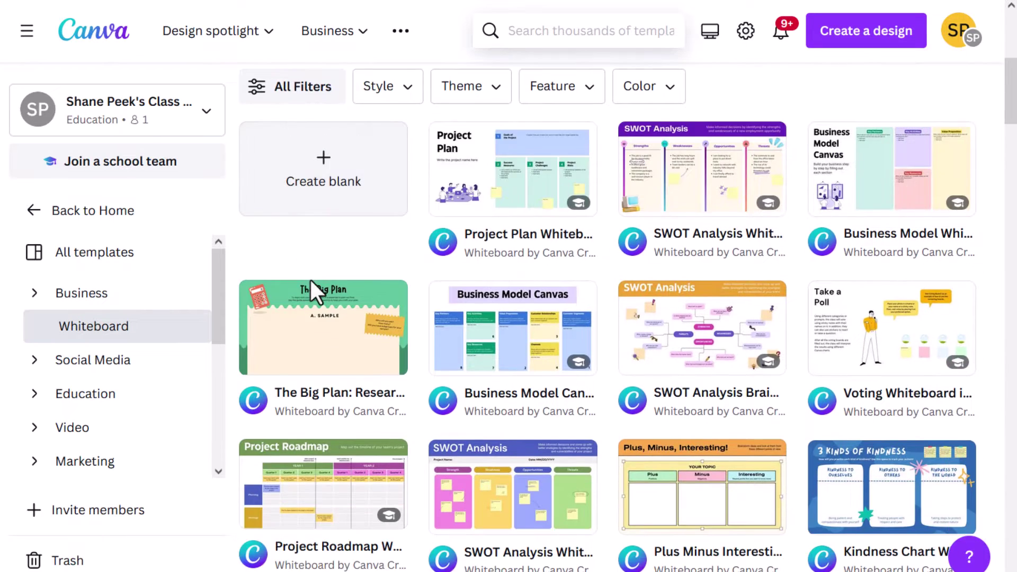
pyautogui.scroll(-4, 311, 281)
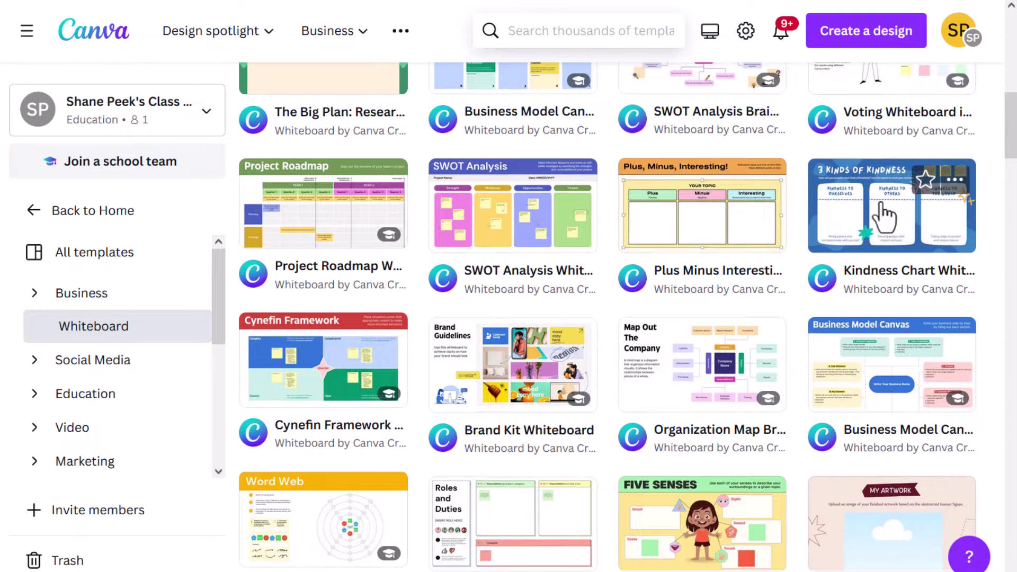
pyautogui.scroll(-3, 272, 262)
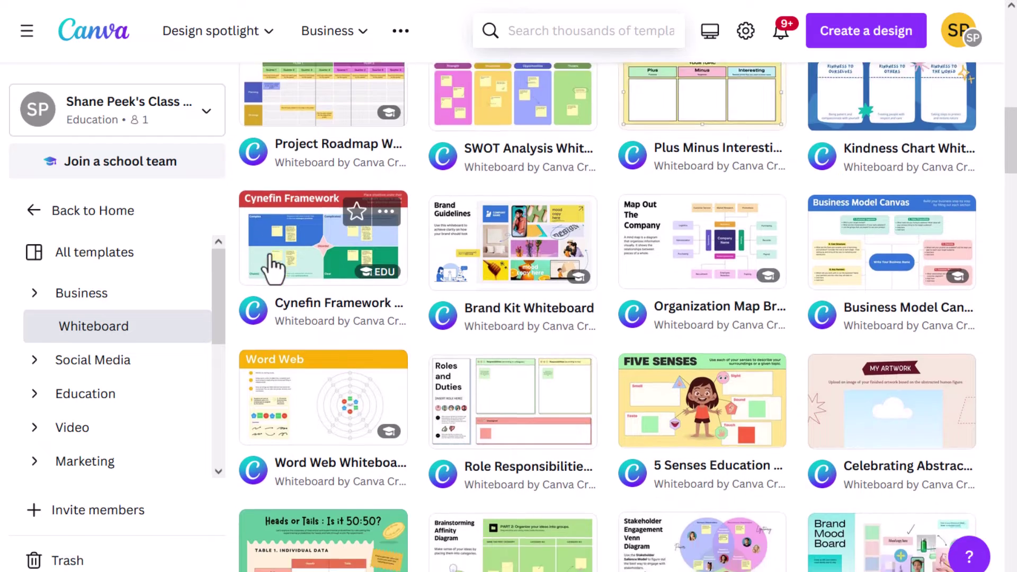
pyautogui.scroll(-2, 273, 265)
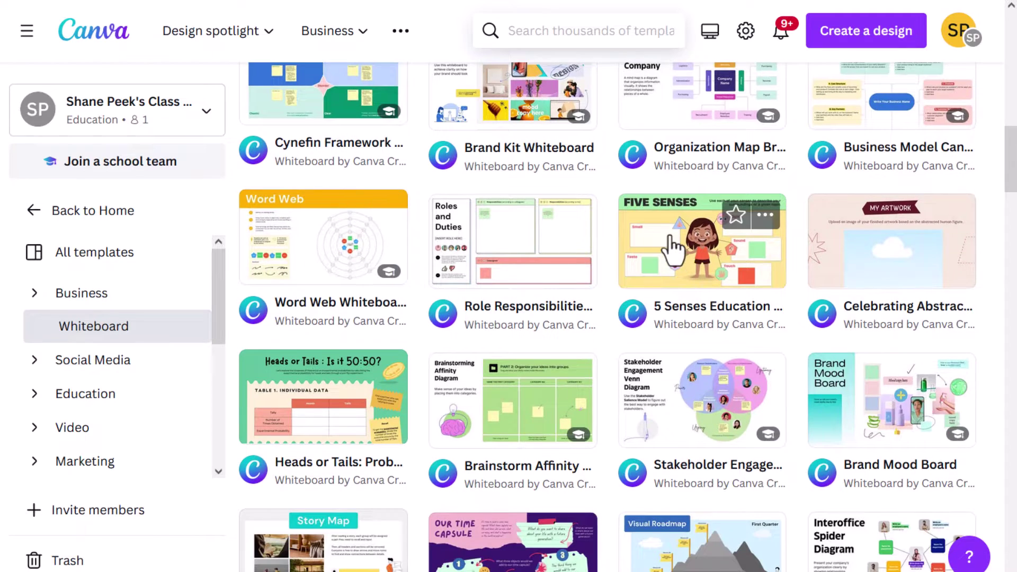
pyautogui.scroll(-4, 624, 242)
pyautogui.scroll(-6, 593, 253)
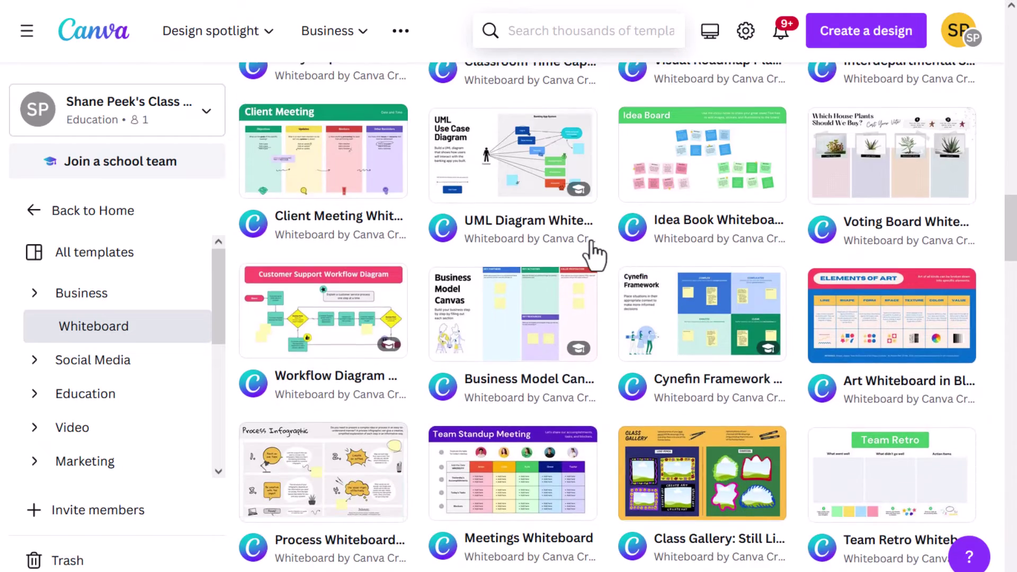
pyautogui.scroll(-5, 594, 253)
pyautogui.scroll(-5, 591, 244)
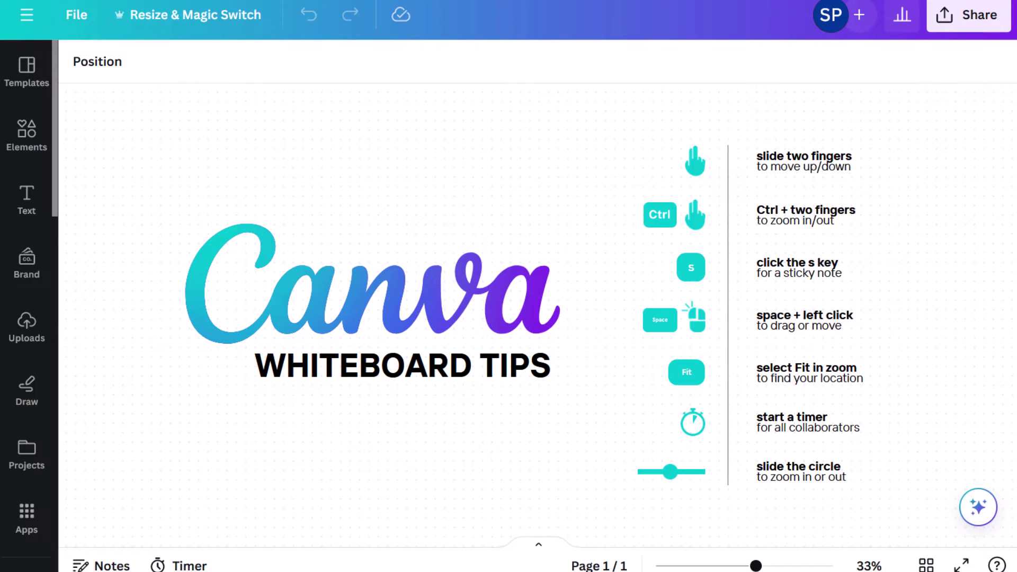
# Search the template library for 'brainstorm'.
pyautogui.click(29, 84)
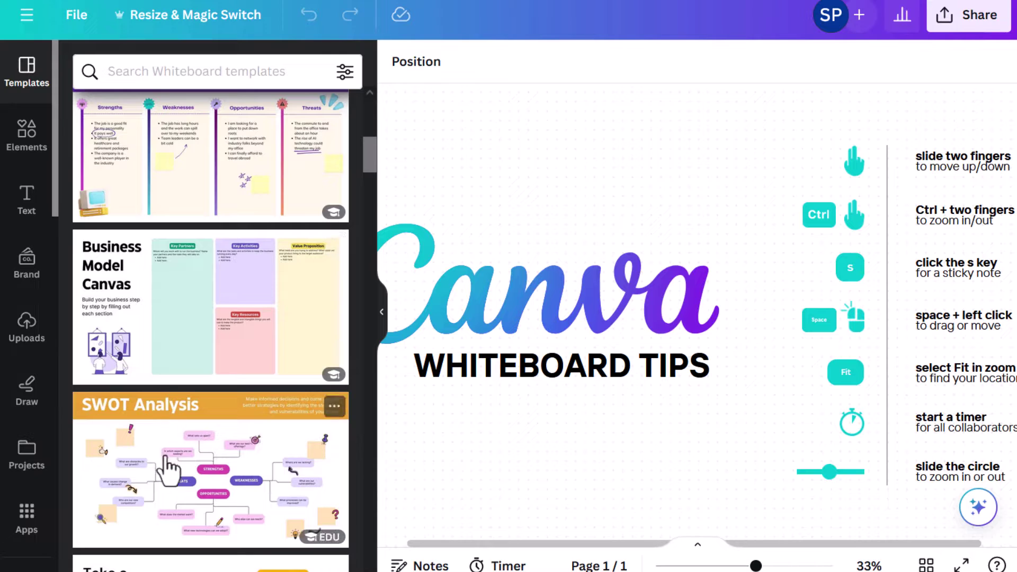
pyautogui.scroll(-2, 159, 376)
pyautogui.scroll(-1, 158, 376)
pyautogui.click(186, 64)
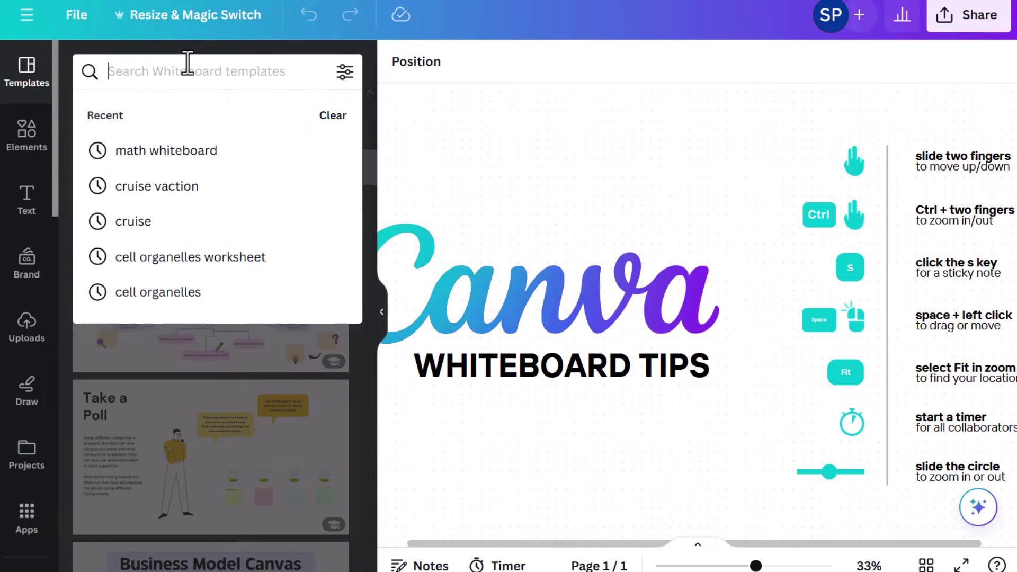
pyautogui.write('brainstorm')
pyautogui.press('Return')
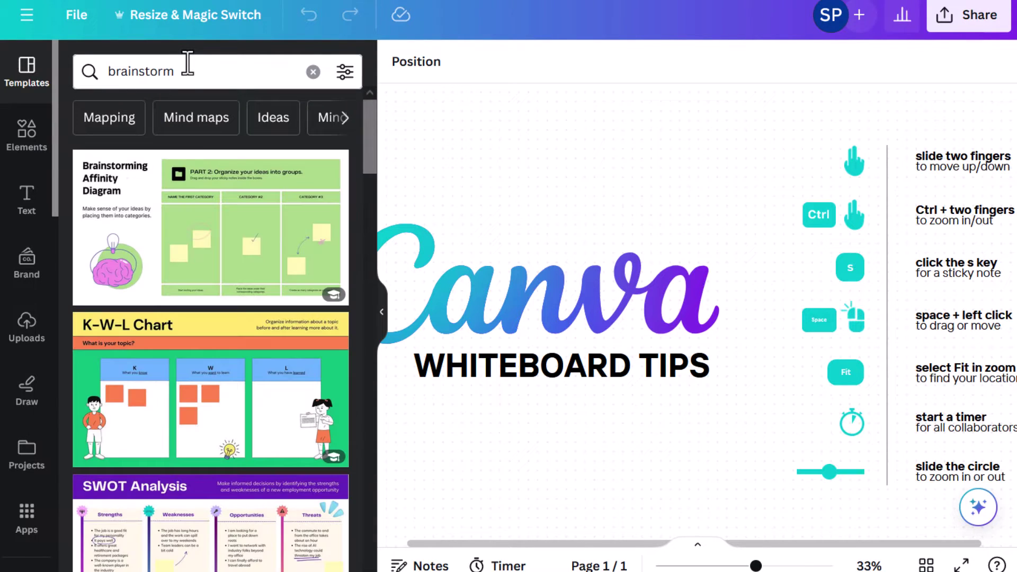
# Insert the sticky-note Idea Board template, then delete it again.
pyautogui.scroll(-8, 203, 300)
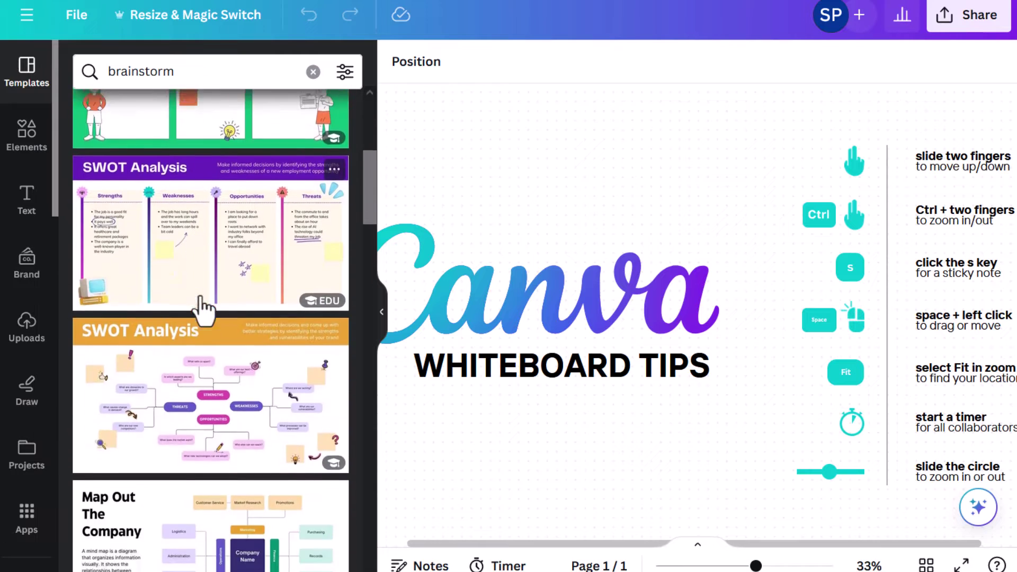
pyautogui.scroll(-7, 205, 310)
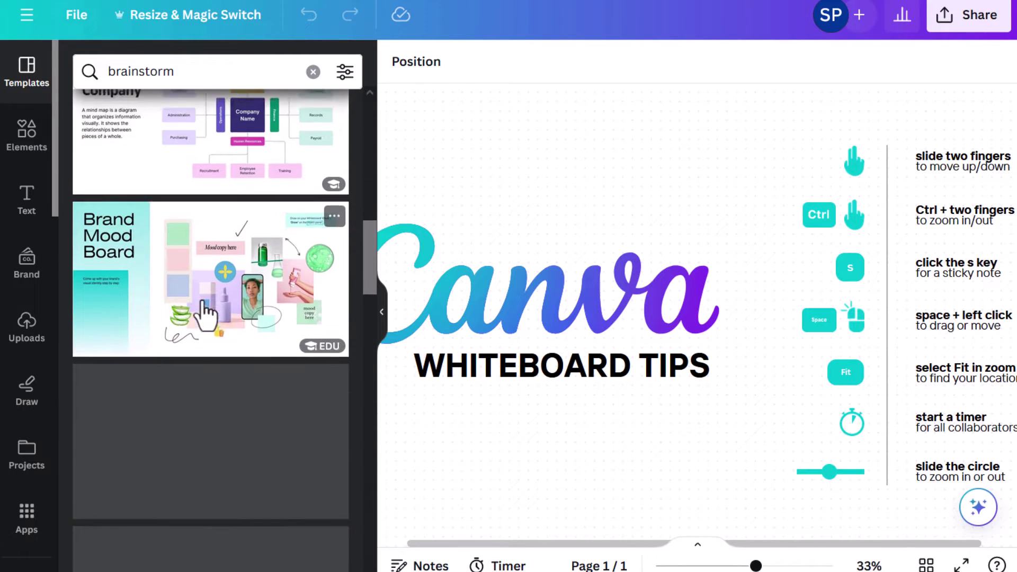
pyautogui.scroll(-8, 606, 424)
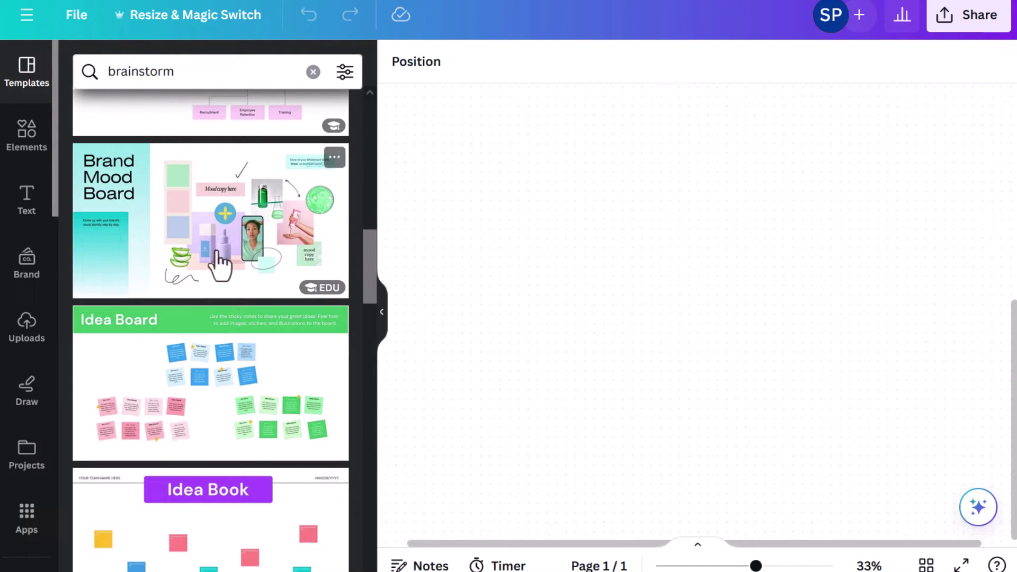
pyautogui.scroll(-1, 194, 313)
pyautogui.click(192, 317)
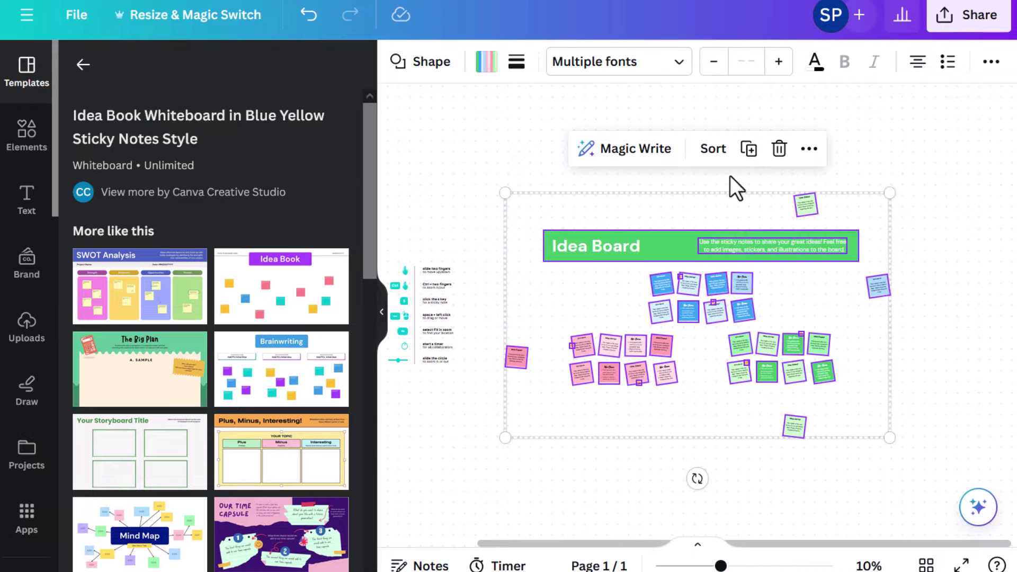
pyautogui.click(779, 149)
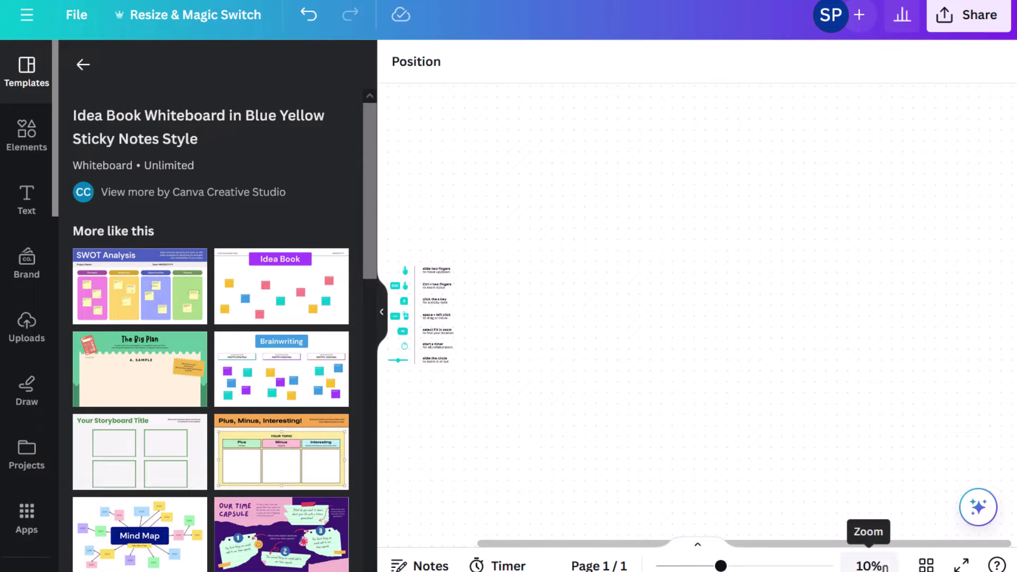
# Fit the whole Whiteboard Tips board in view and show the Elements library.
pyautogui.click(892, 568)
pyautogui.click(886, 522)
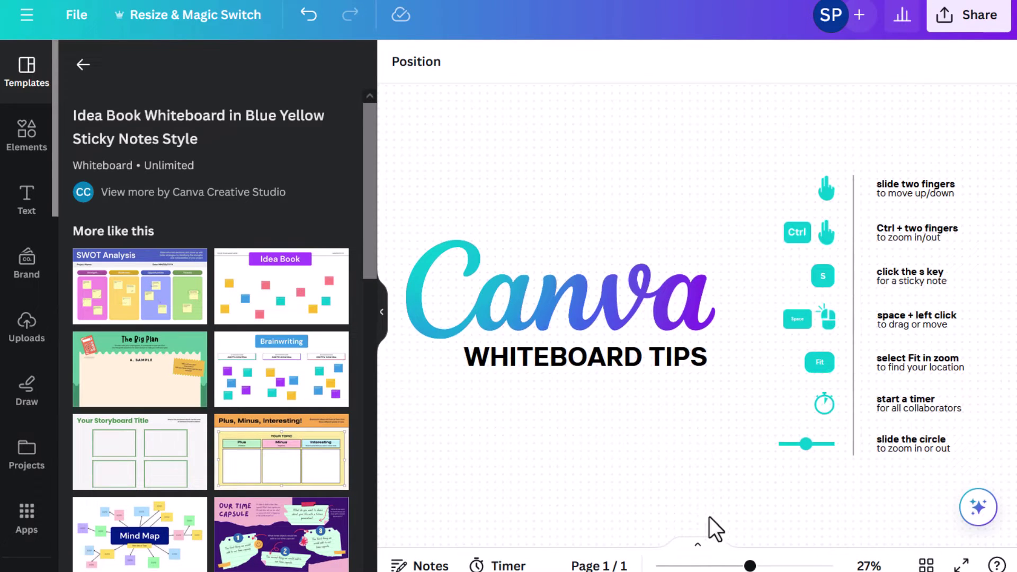
pyautogui.click(27, 136)
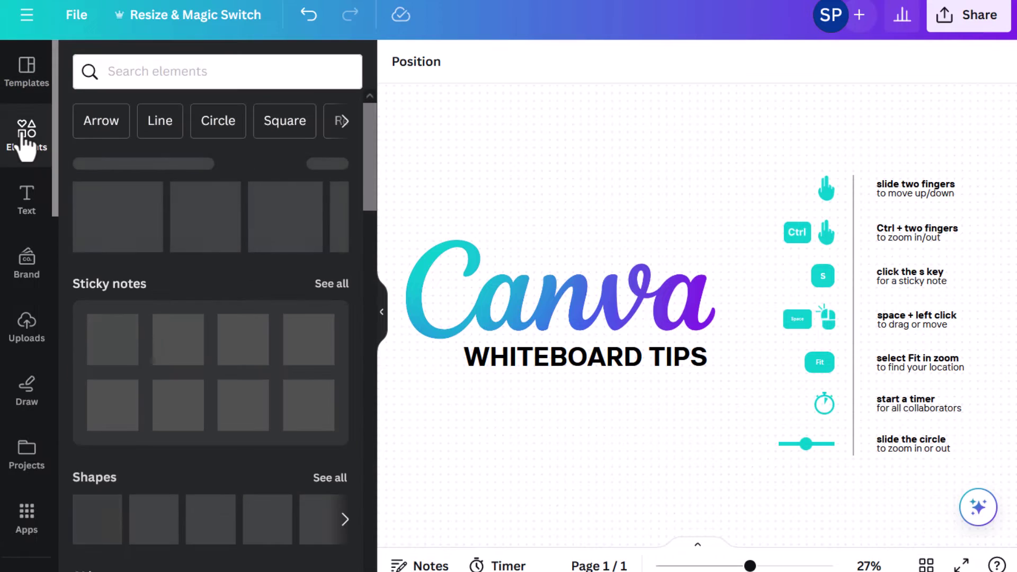
pyautogui.scroll(-1, 201, 336)
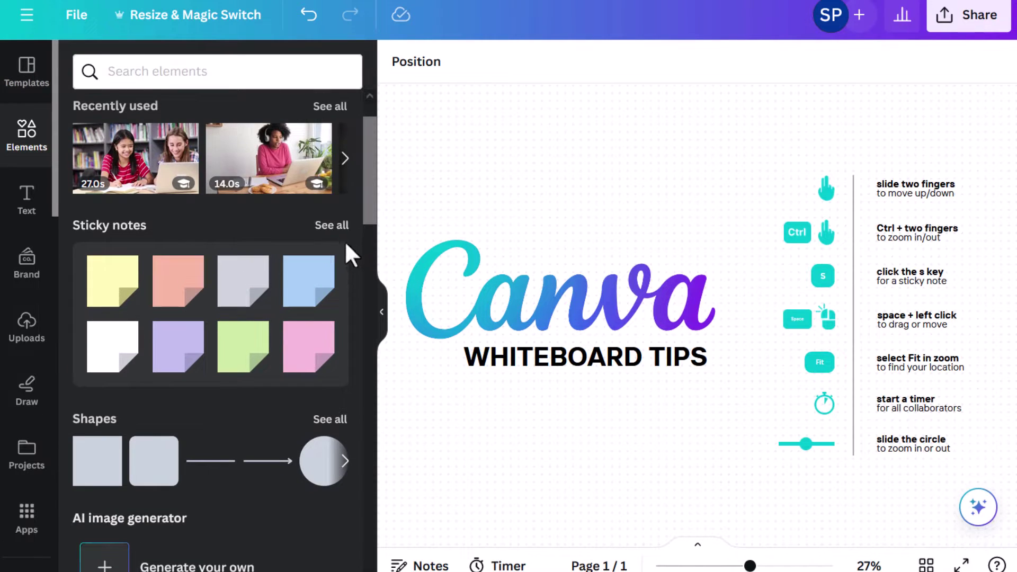
pyautogui.click(333, 226)
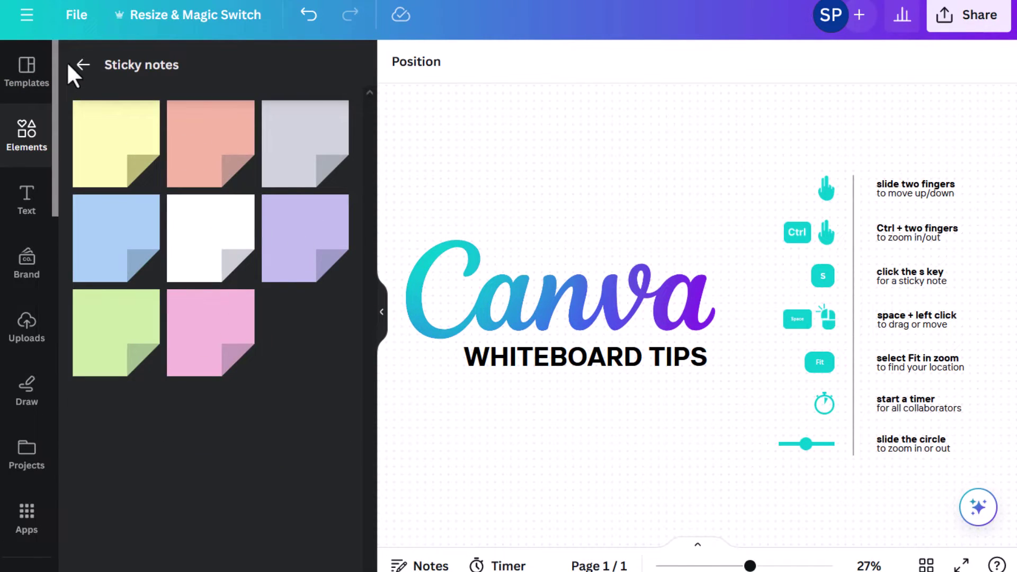
pyautogui.click(82, 68)
pyautogui.scroll(-3, 193, 311)
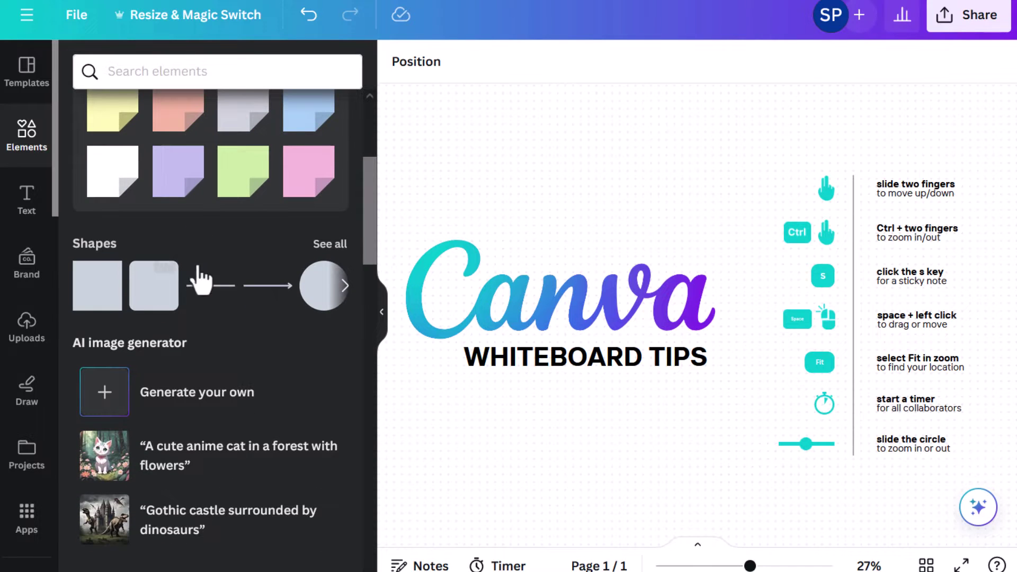
pyautogui.scroll(-6, 232, 291)
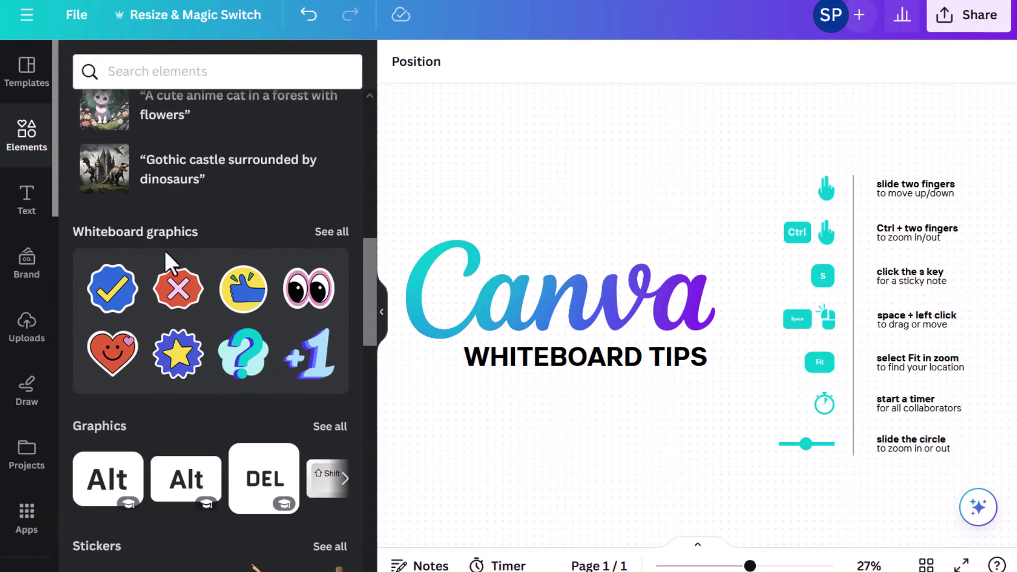
pyautogui.click(334, 232)
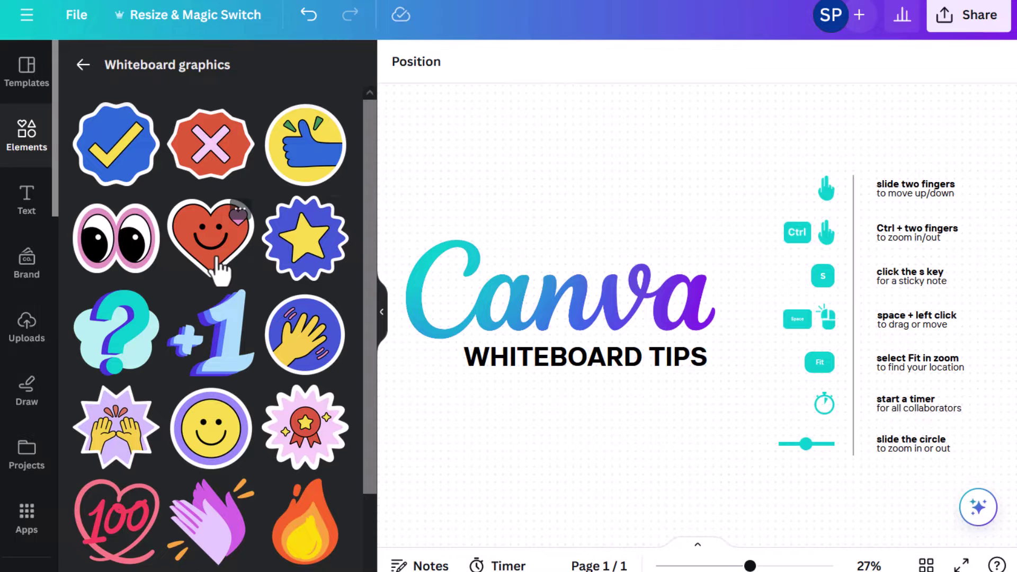
pyautogui.scroll(-3, 220, 268)
pyautogui.scroll(-2, 217, 270)
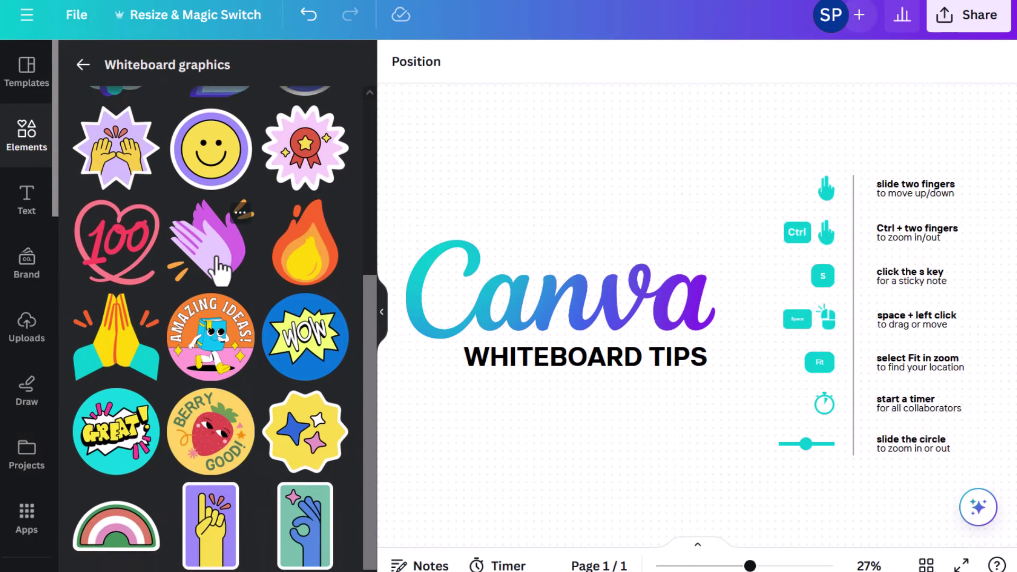
pyautogui.scroll(5, 220, 268)
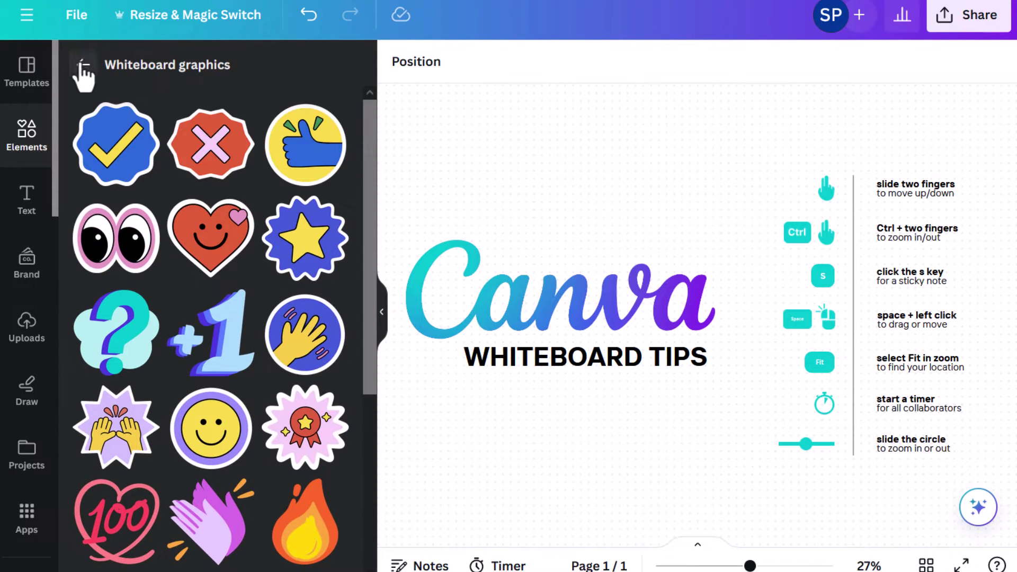
pyautogui.click(83, 64)
pyautogui.scroll(-4, 175, 360)
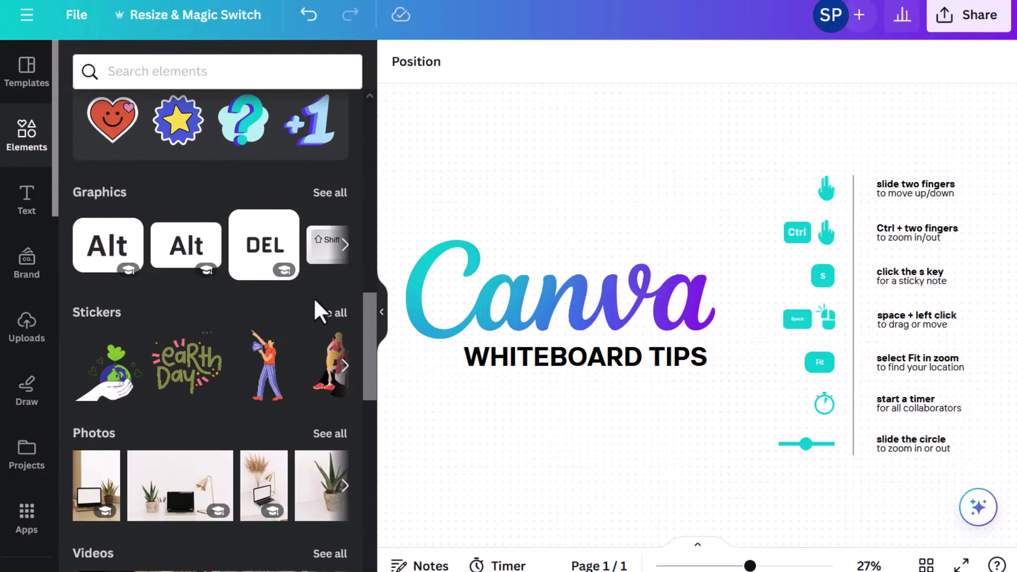
pyautogui.click(322, 318)
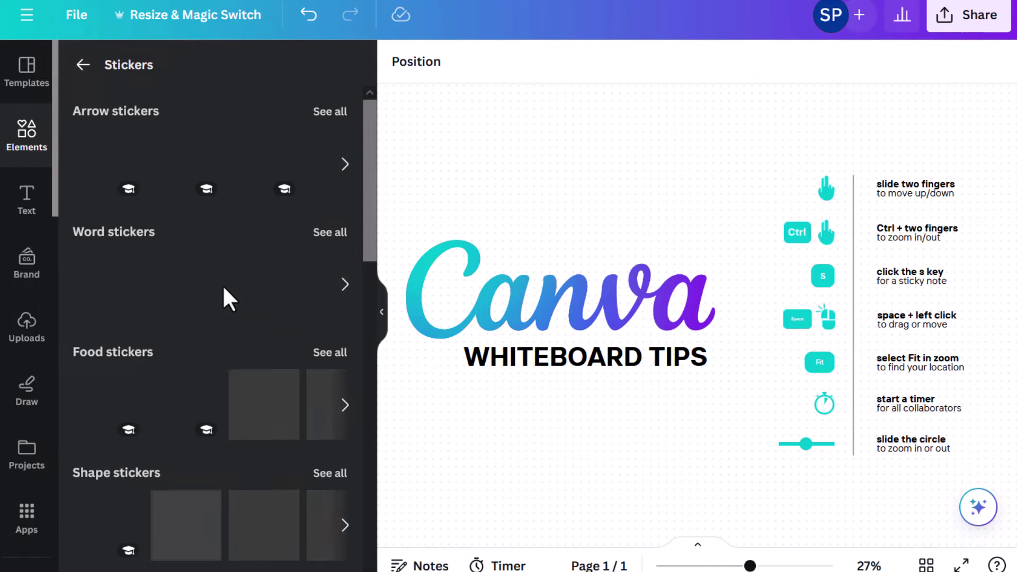
pyautogui.scroll(-4, 222, 285)
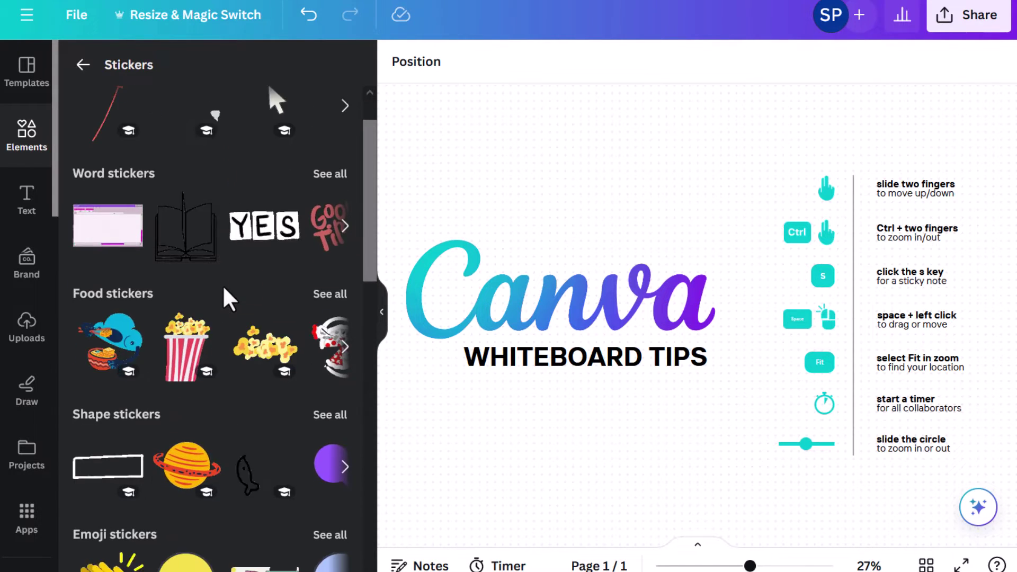
pyautogui.scroll(-4, 222, 284)
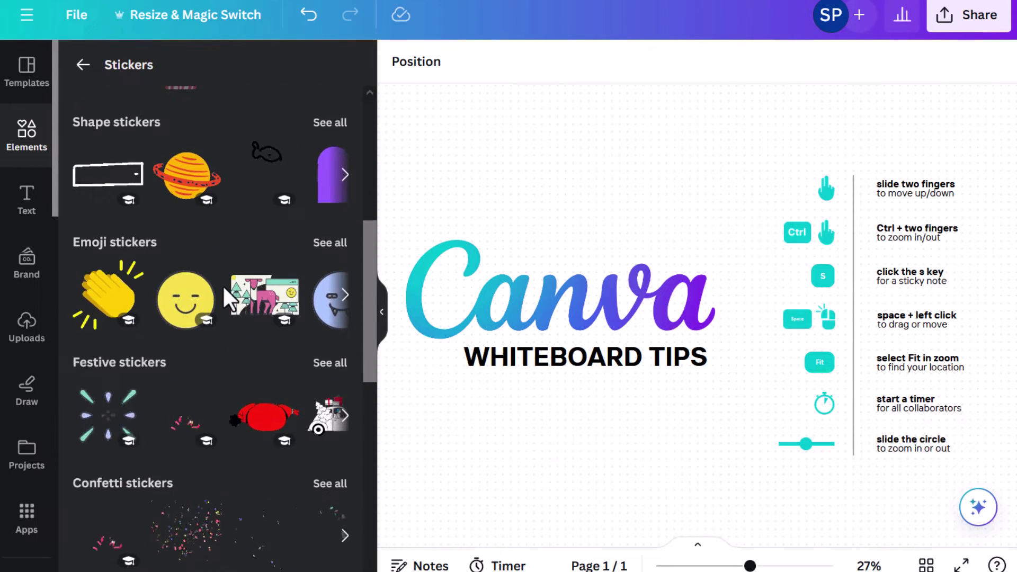
pyautogui.scroll(-6, 223, 284)
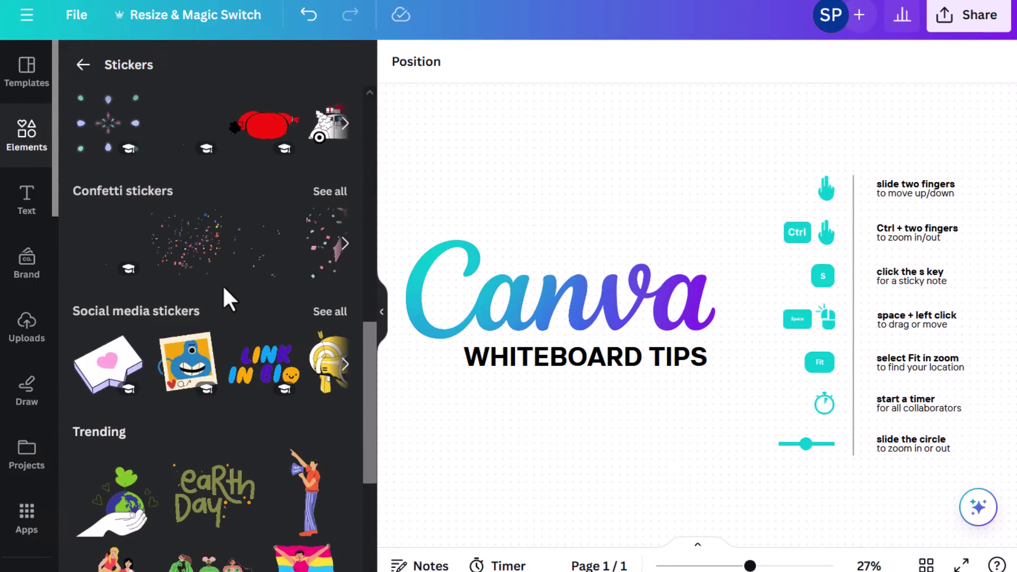
pyautogui.scroll(-3, 223, 284)
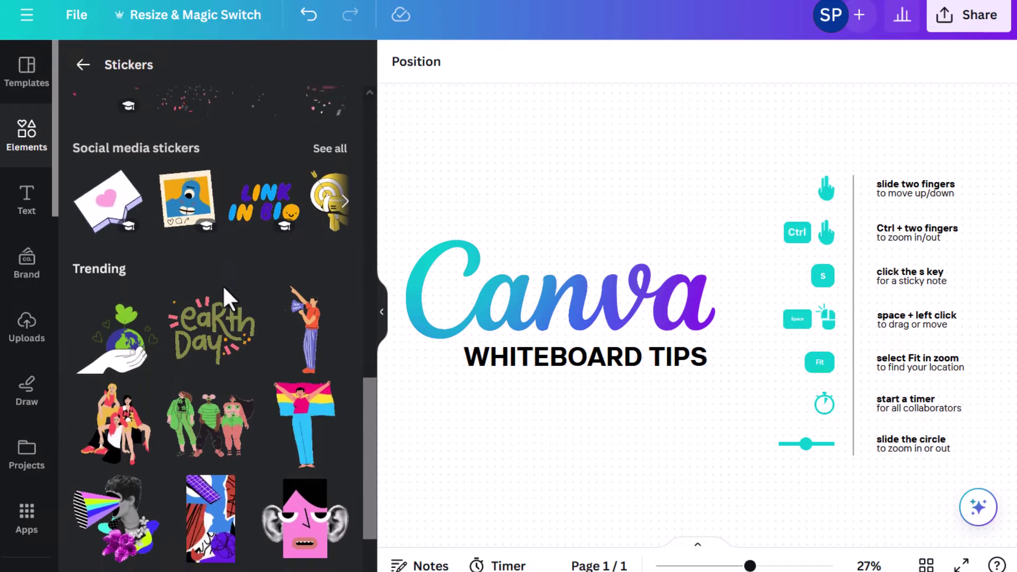
pyautogui.scroll(-6, 225, 291)
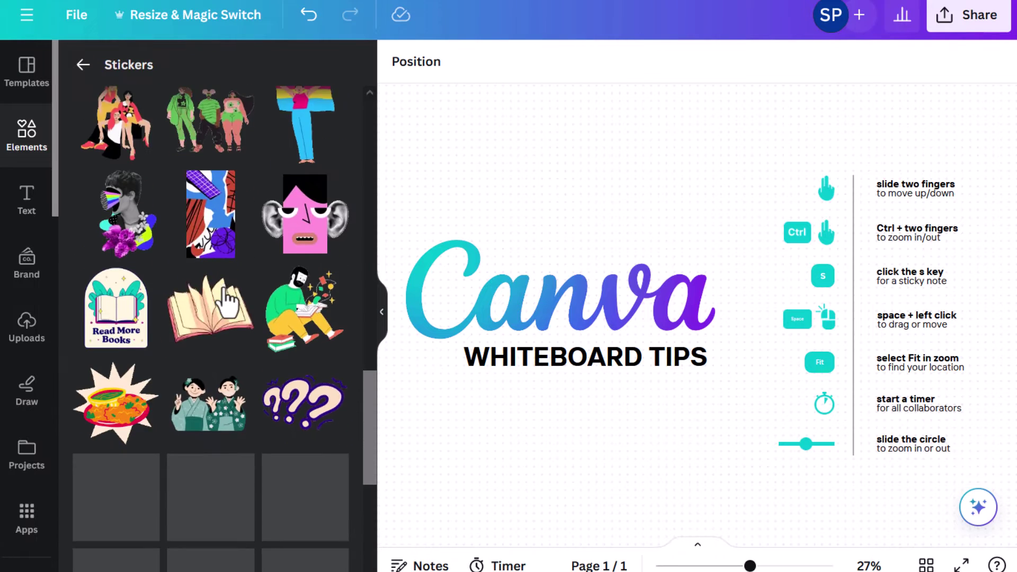
pyautogui.scroll(-3, 228, 300)
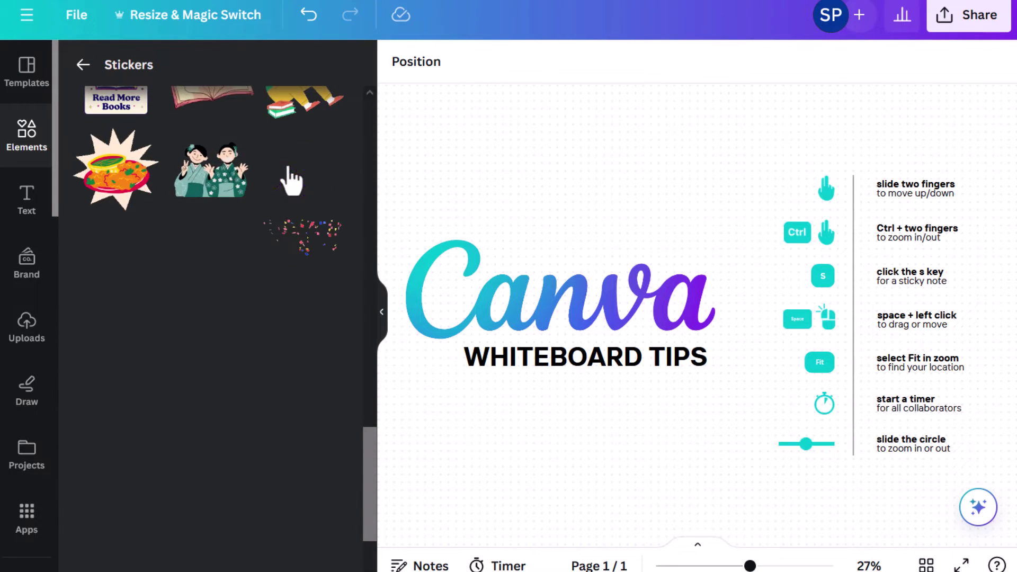
pyautogui.click(291, 182)
pyautogui.moveTo(625, 268); pyautogui.dragTo(565, 232)
pyautogui.moveTo(651, 302); pyautogui.dragTo(573, 164)
pyautogui.moveTo(697, 234); pyautogui.dragTo(672, 221)
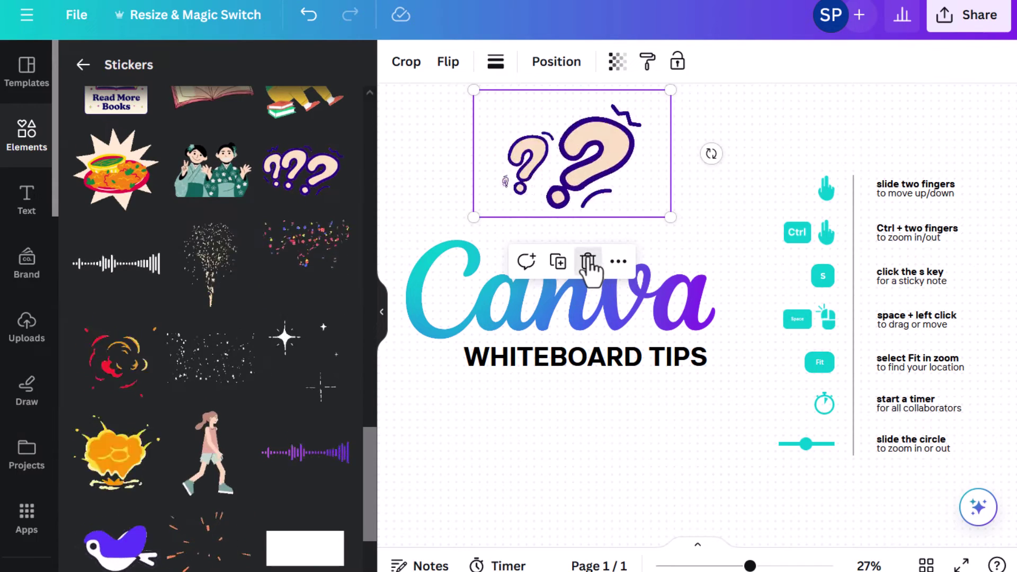
pyautogui.click(587, 264)
pyautogui.scroll(-2, 234, 357)
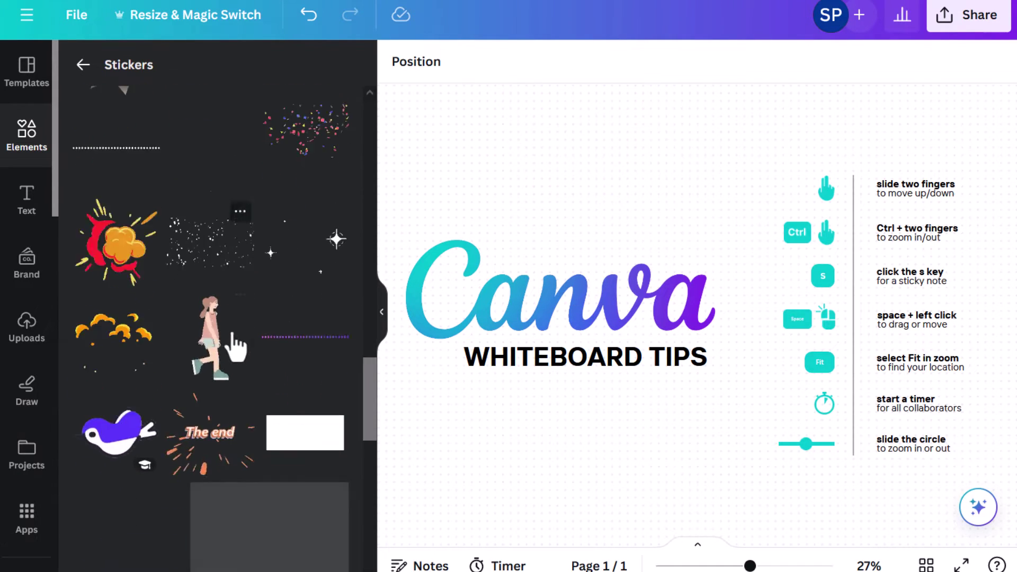
pyautogui.click(82, 66)
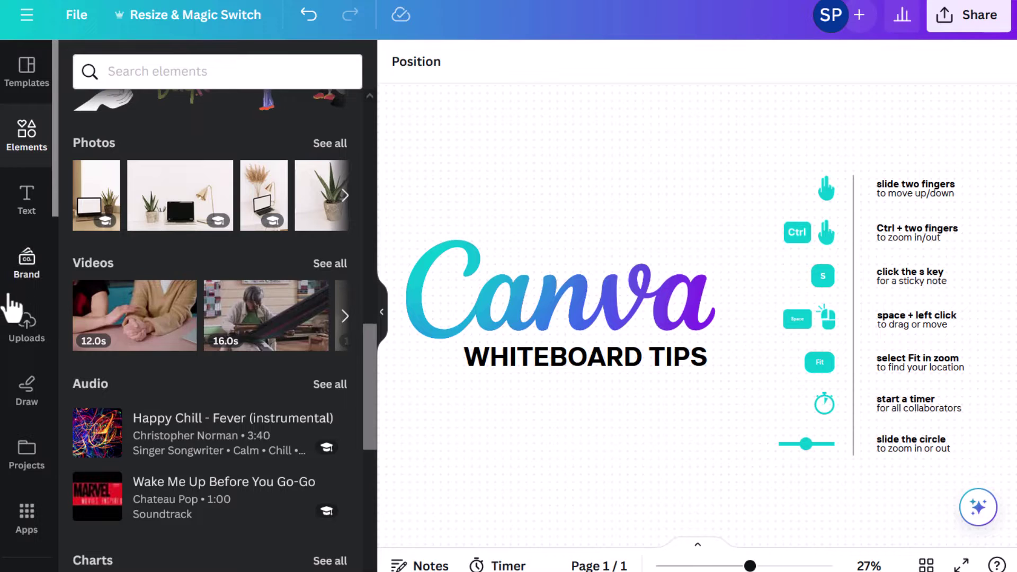
# Draw a blue pen loop around the Canva title.
pyautogui.click(28, 392)
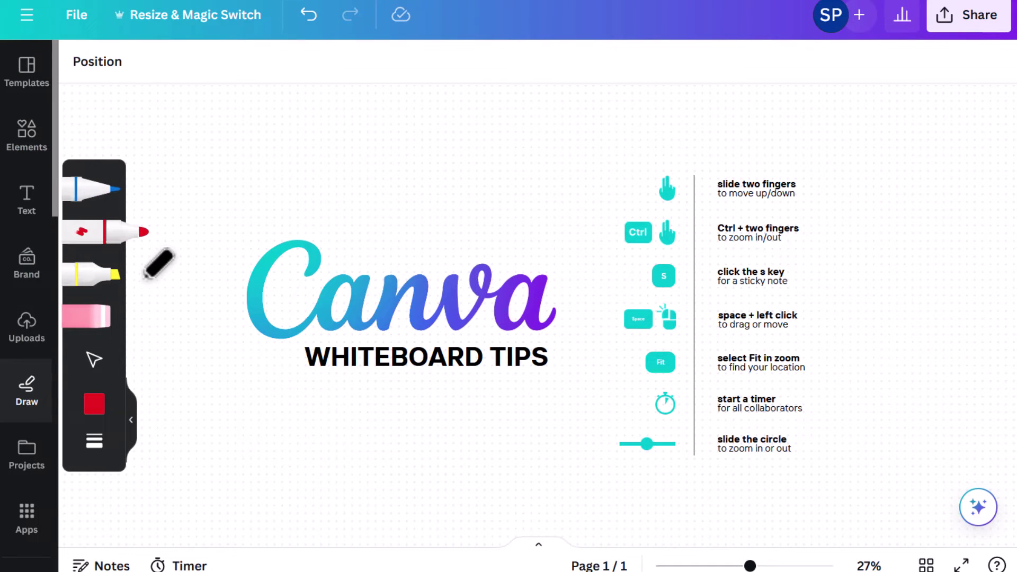
pyautogui.click(101, 196)
pyautogui.moveTo(479, 217)
pyautogui.mouseDown()
pyautogui.moveTo(281, 419)
pyautogui.moveTo(469, 220)
pyautogui.mouseUp()
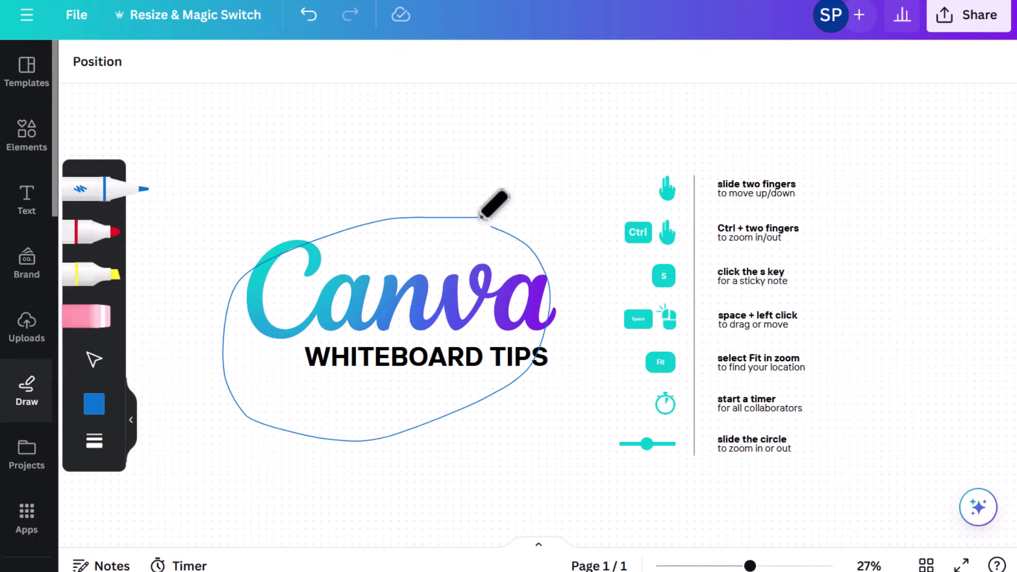
# Sketch a red marker sum: a 4, a total line, and an 8 below.
pyautogui.click(109, 236)
pyautogui.moveTo(923, 201); pyautogui.dragTo(921, 206)
pyautogui.moveTo(903, 171); pyautogui.dragTo(903, 275)
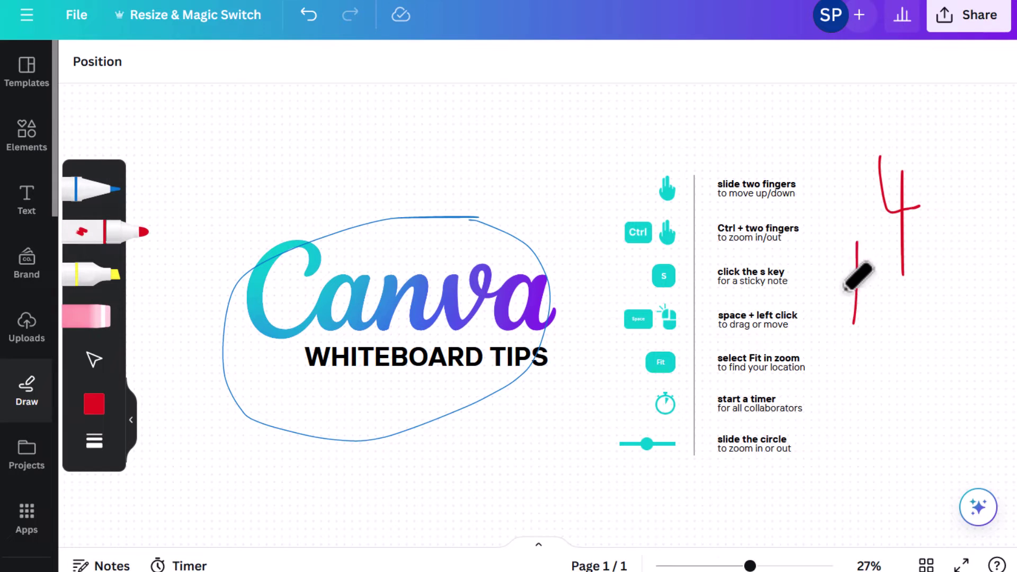
pyautogui.moveTo(895, 325); pyautogui.dragTo(893, 382)
pyautogui.moveTo(826, 383); pyautogui.dragTo(988, 376)
pyautogui.moveTo(905, 474); pyautogui.dragTo(908, 423)
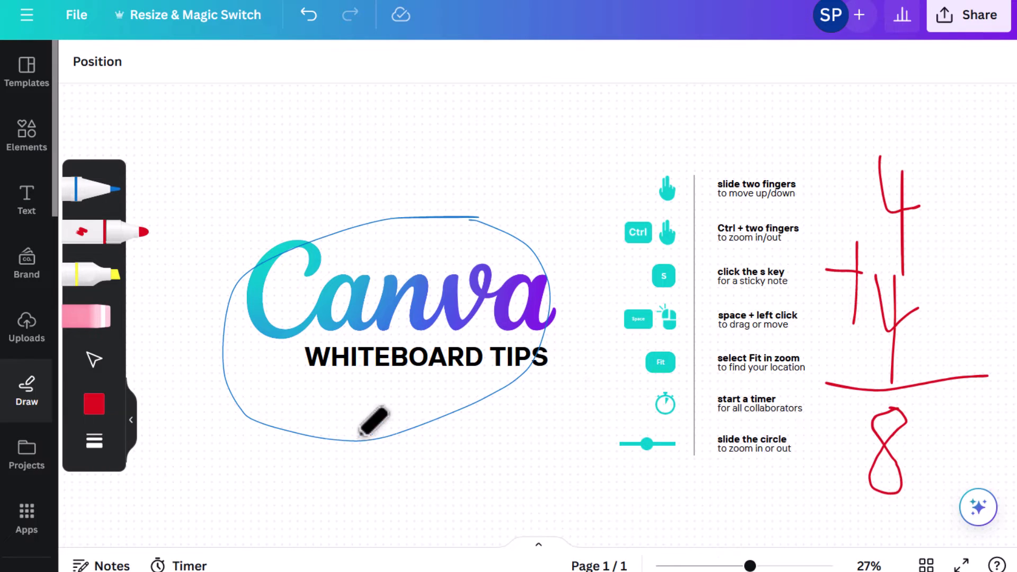
# Check the eraser, colour and stroke options, then select and delete the red strokes.
pyautogui.click(91, 320)
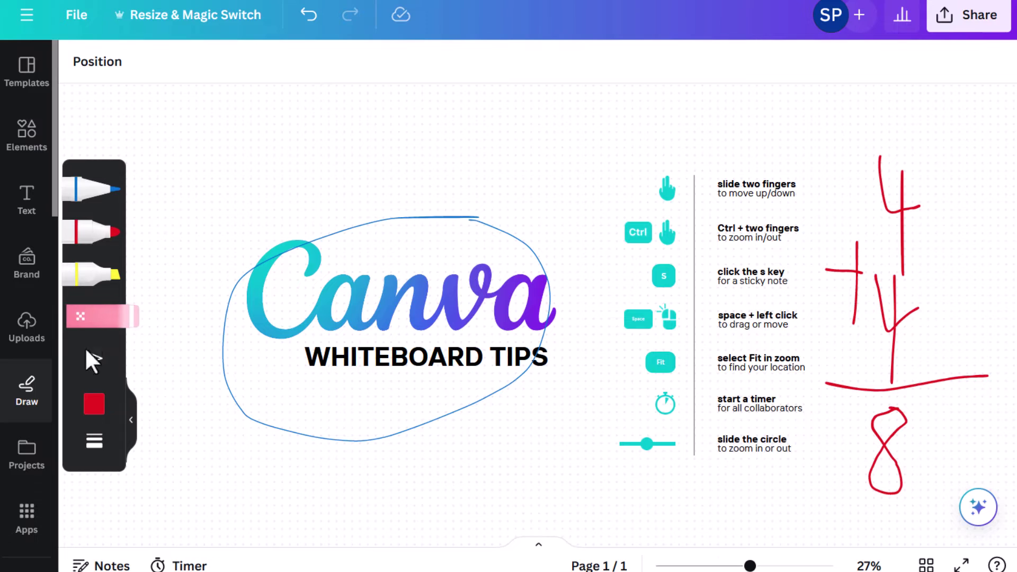
pyautogui.click(91, 361)
pyautogui.click(91, 405)
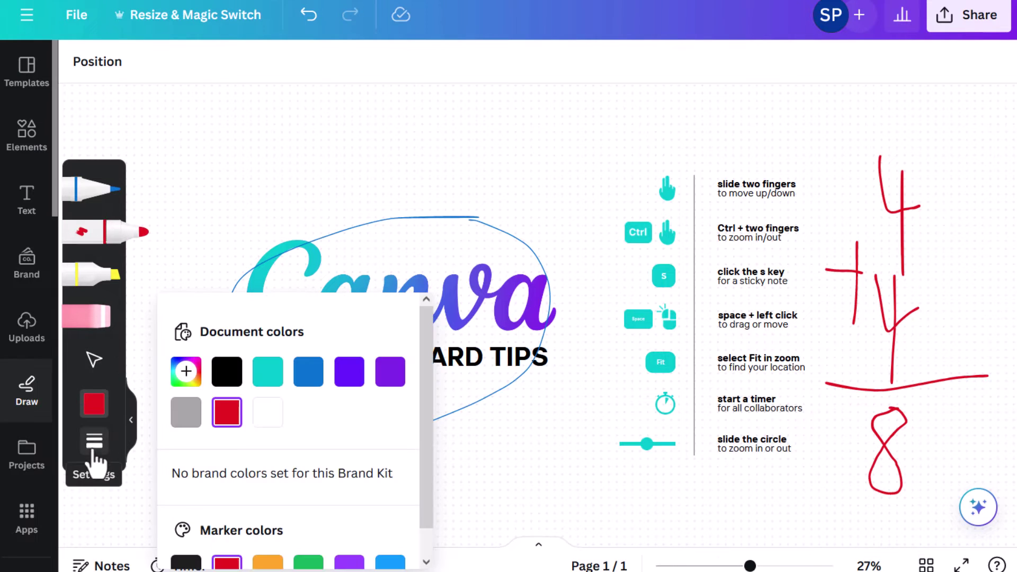
pyautogui.click(95, 443)
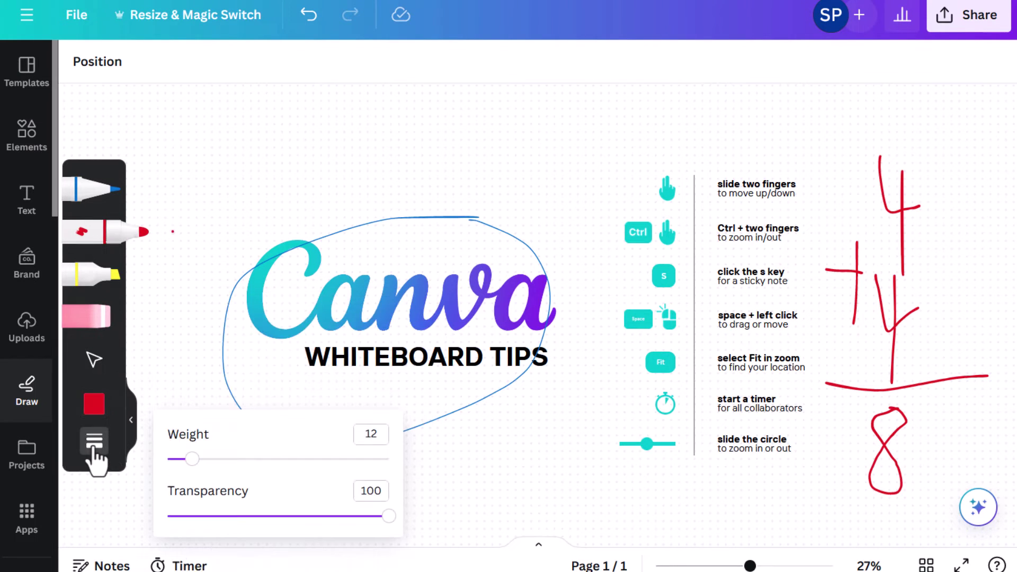
pyautogui.click(763, 142)
pyautogui.click(94, 361)
pyautogui.moveTo(864, 112); pyautogui.dragTo(930, 473)
pyautogui.press('Delete')
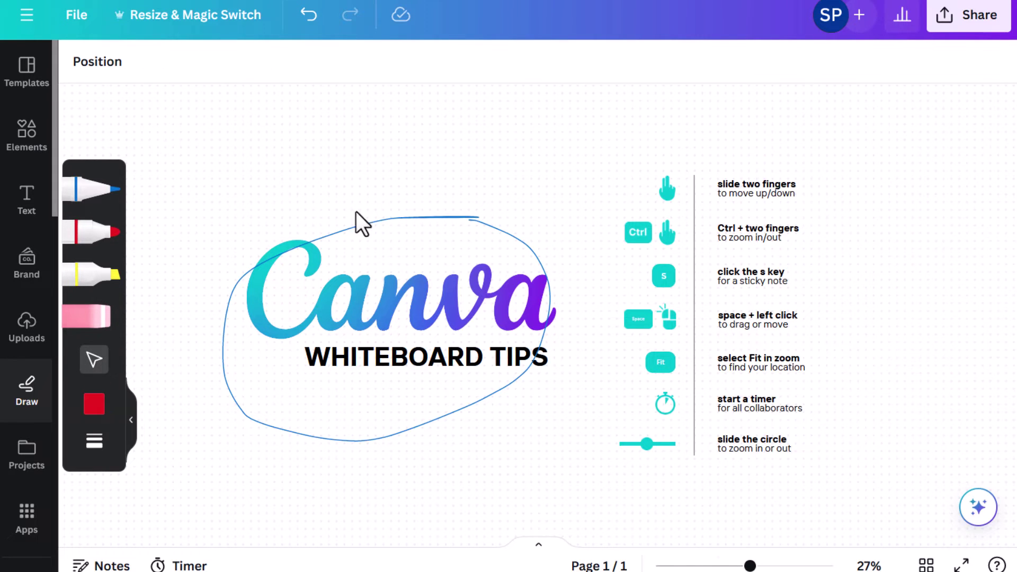
# Remove the blue loop, then group all board elements and lock the group.
pyautogui.click(370, 224)
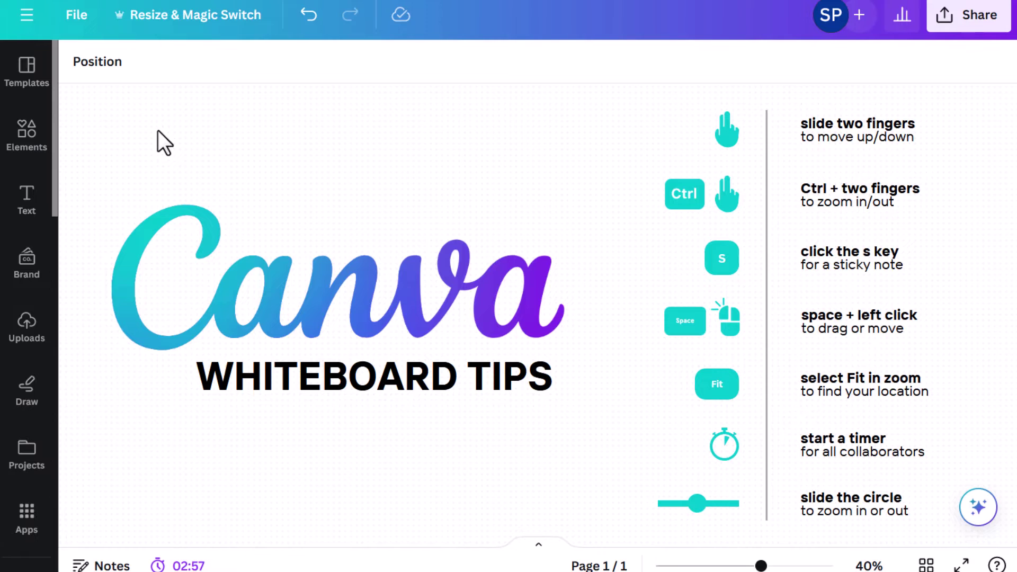
pyautogui.moveTo(252, 106); pyautogui.dragTo(885, 518)
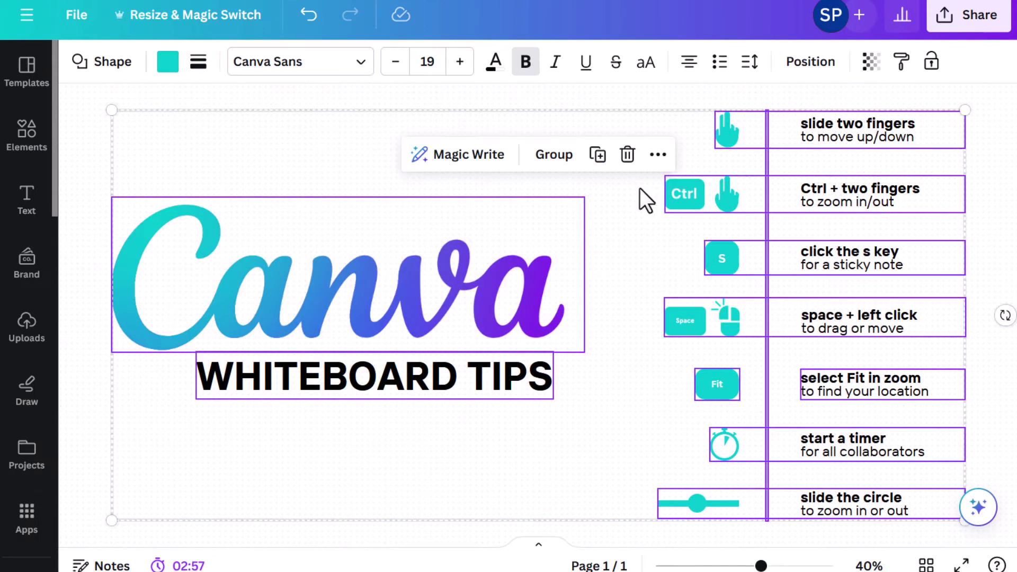
pyautogui.click(554, 155)
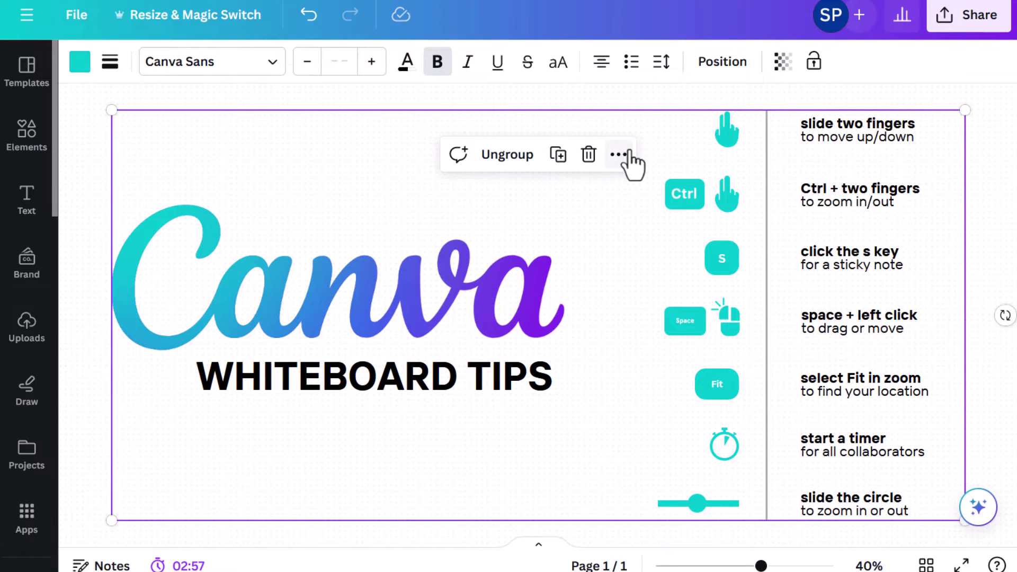
pyautogui.click(814, 62)
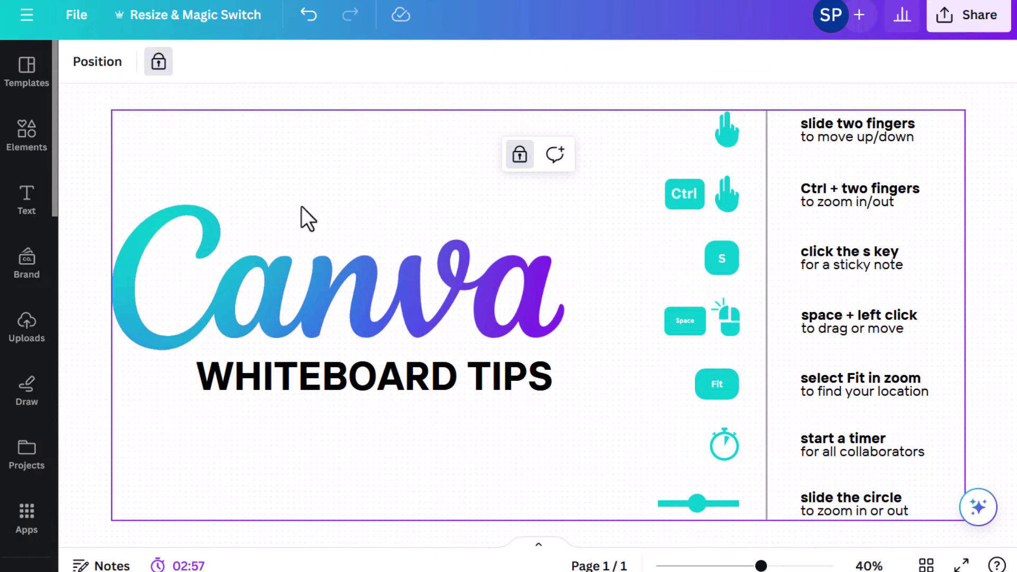
# Unlock the board group and reselect the whole group.
pyautogui.click(250, 236)
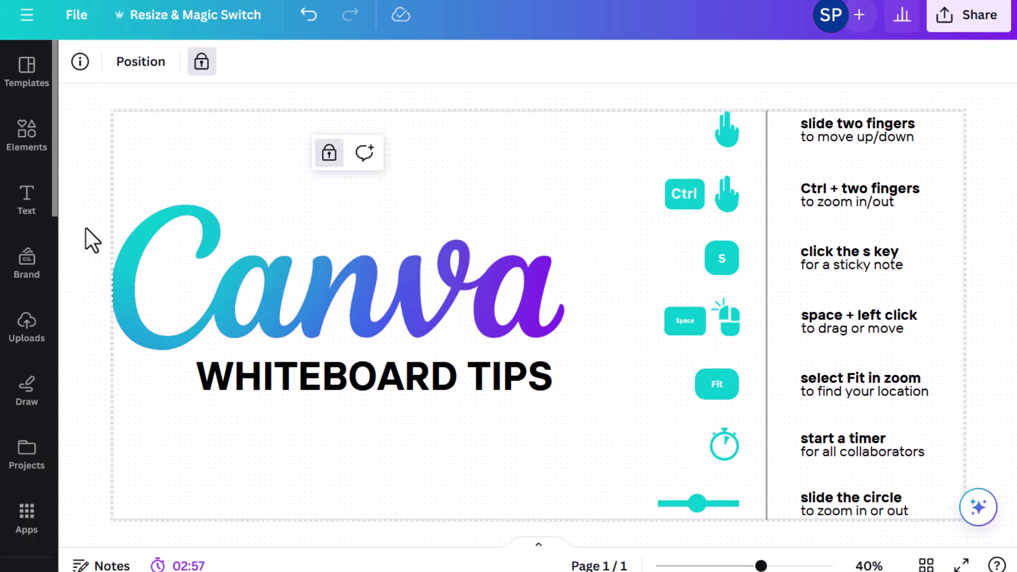
pyautogui.click(327, 156)
pyautogui.click(87, 164)
pyautogui.moveTo(87, 153); pyautogui.dragTo(921, 527)
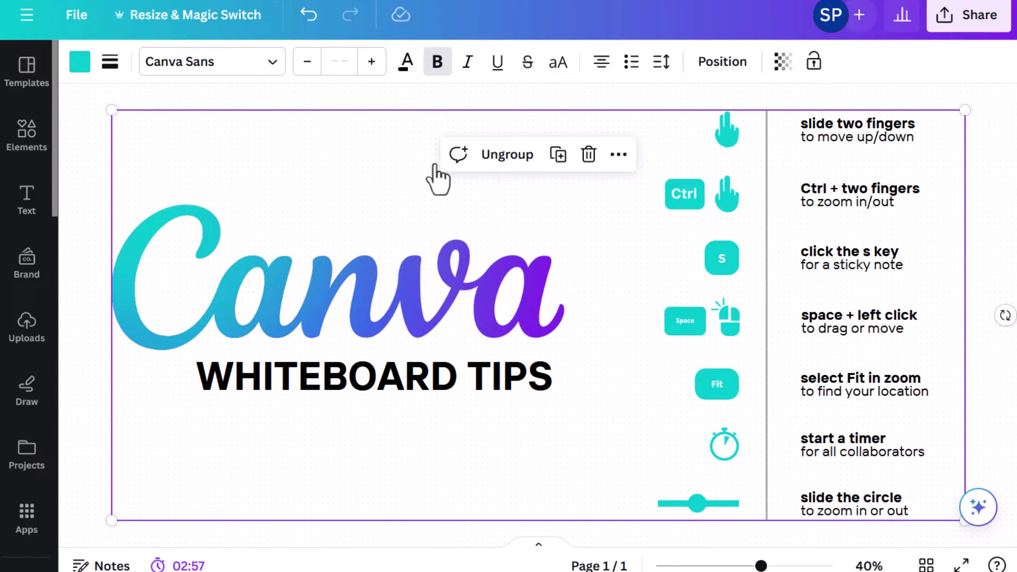
pyautogui.click(815, 62)
pyautogui.click(255, 464)
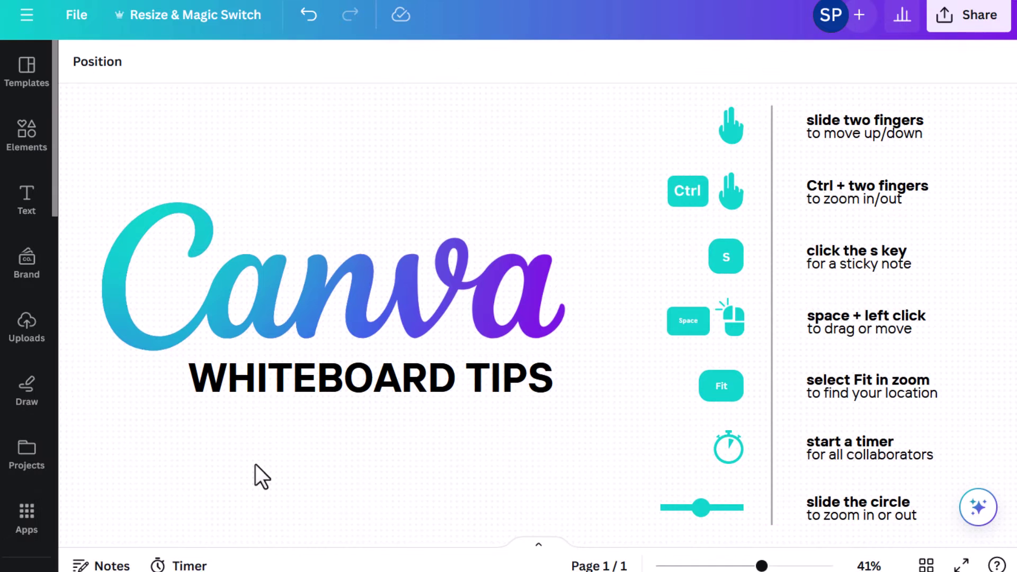
pyautogui.scroll(1, 256, 465)
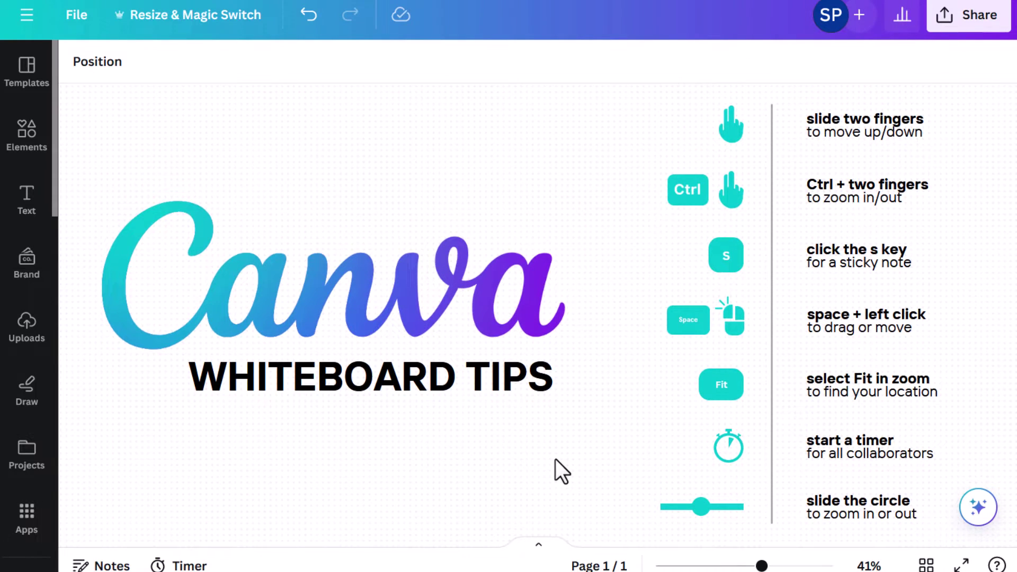
pyautogui.scroll(-2, 555, 459)
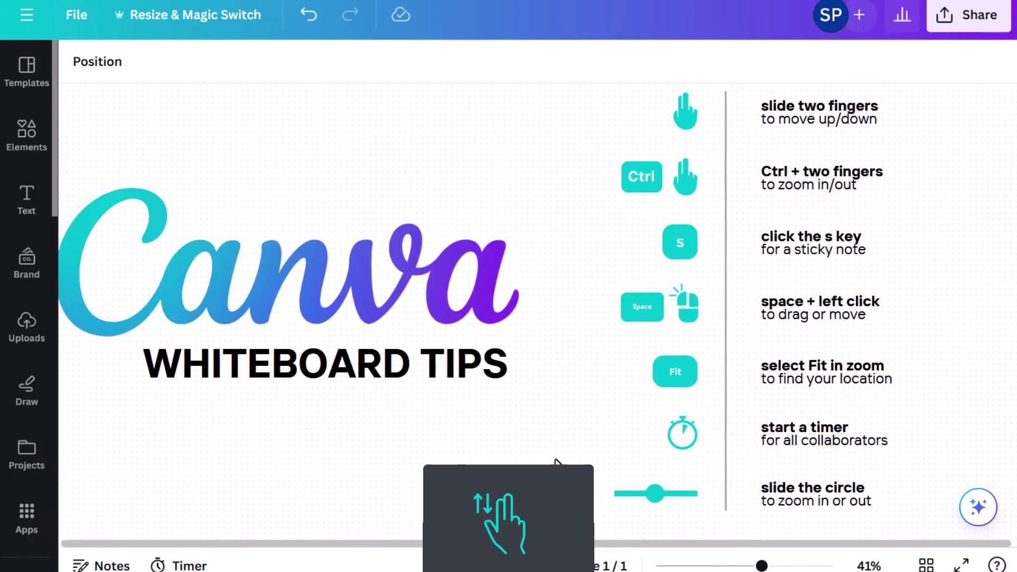
pyautogui.hscroll(3, 555, 461)
pyautogui.hscroll(-4, 555, 461)
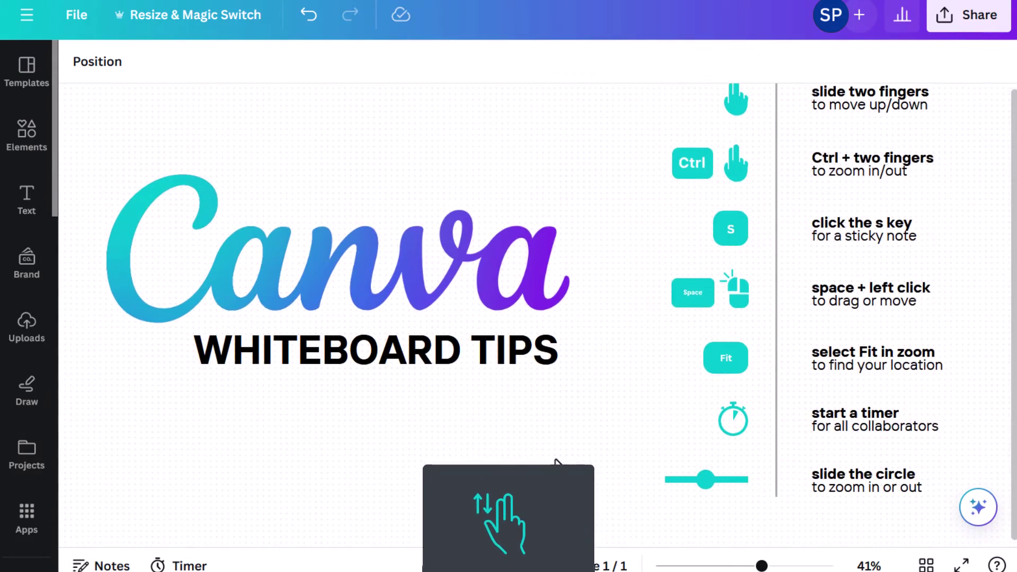
pyautogui.keyDown('ctrl'); pyautogui.scroll(-3, 555, 459); pyautogui.keyUp('ctrl')
pyautogui.keyDown('ctrl'); pyautogui.scroll(3, 555, 459); pyautogui.keyUp('ctrl')
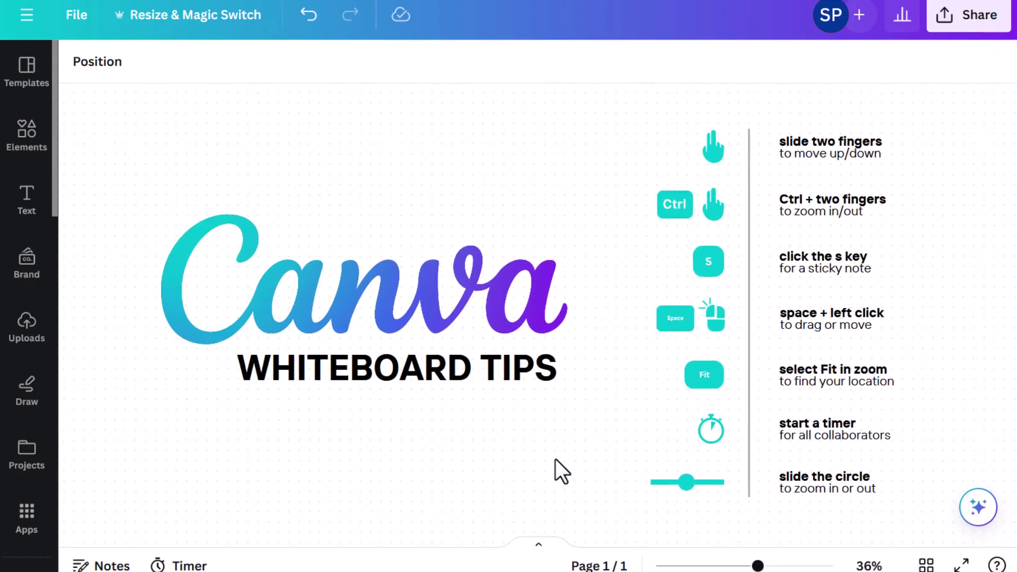
pyautogui.keyDown('ctrl'); pyautogui.scroll(-2, 555, 459); pyautogui.keyUp('ctrl')
pyautogui.keyDown('ctrl'); pyautogui.scroll(3, 555, 459); pyautogui.keyUp('ctrl')
pyautogui.keyDown('ctrl'); pyautogui.scroll(-3, 555, 458); pyautogui.keyUp('ctrl')
pyautogui.keyDown('ctrl'); pyautogui.scroll(2, 556, 459); pyautogui.keyUp('ctrl')
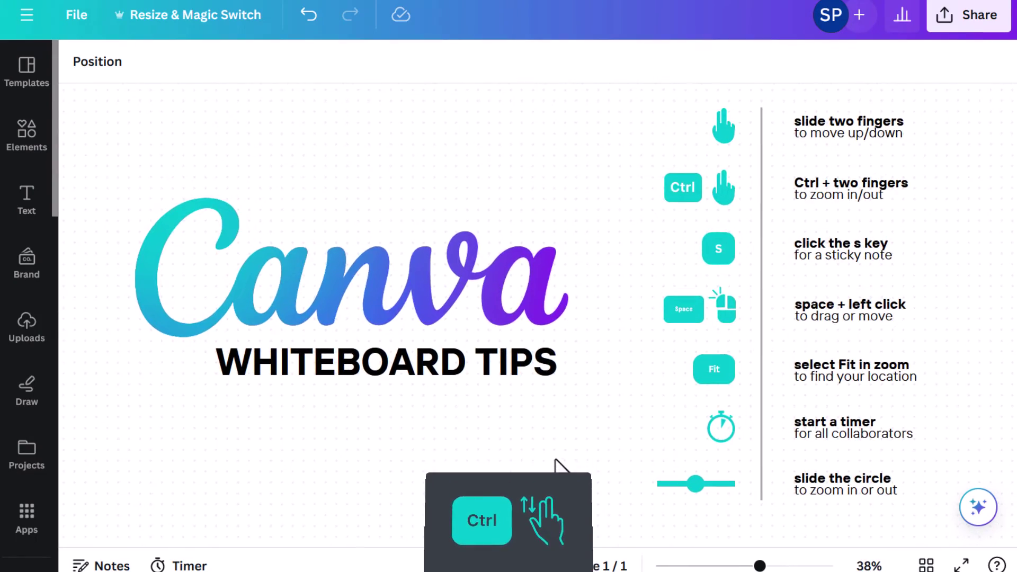
pyautogui.keyDown('ctrl'); pyautogui.scroll(-2, 555, 459); pyautogui.keyUp('ctrl')
pyautogui.keyDown('ctrl'); pyautogui.scroll(3, 555, 459); pyautogui.keyUp('ctrl')
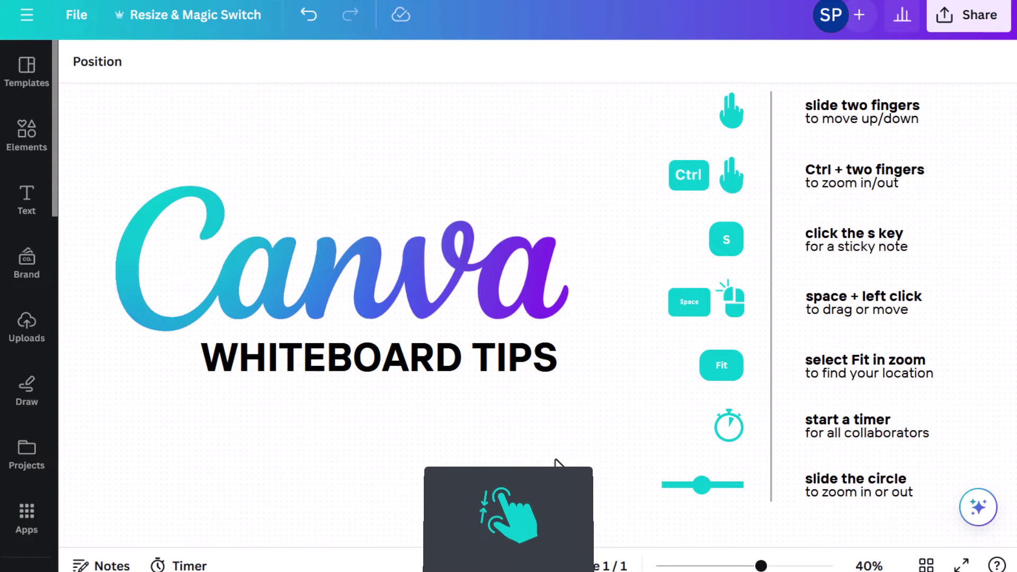
# Add a 'Yes' sticky note below the WHITEBOARD TIPS title.
pyautogui.press('s')
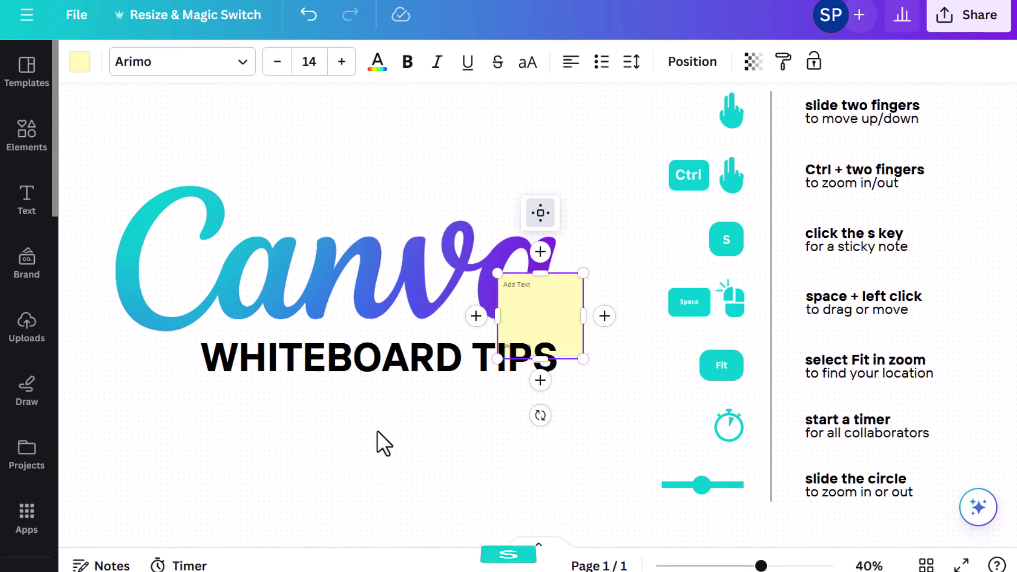
pyautogui.moveTo(555, 289); pyautogui.dragTo(481, 408)
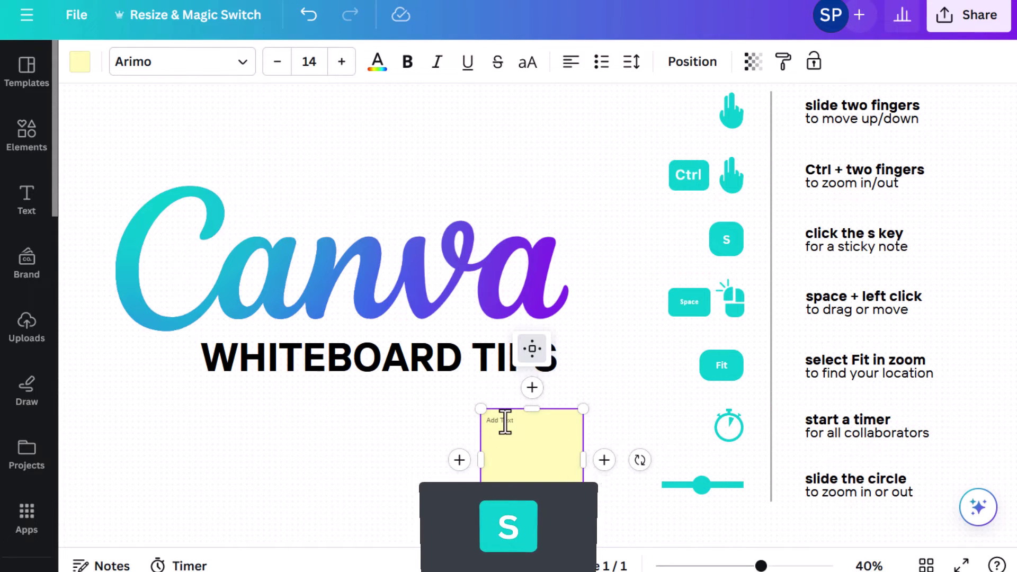
pyautogui.click(396, 418)
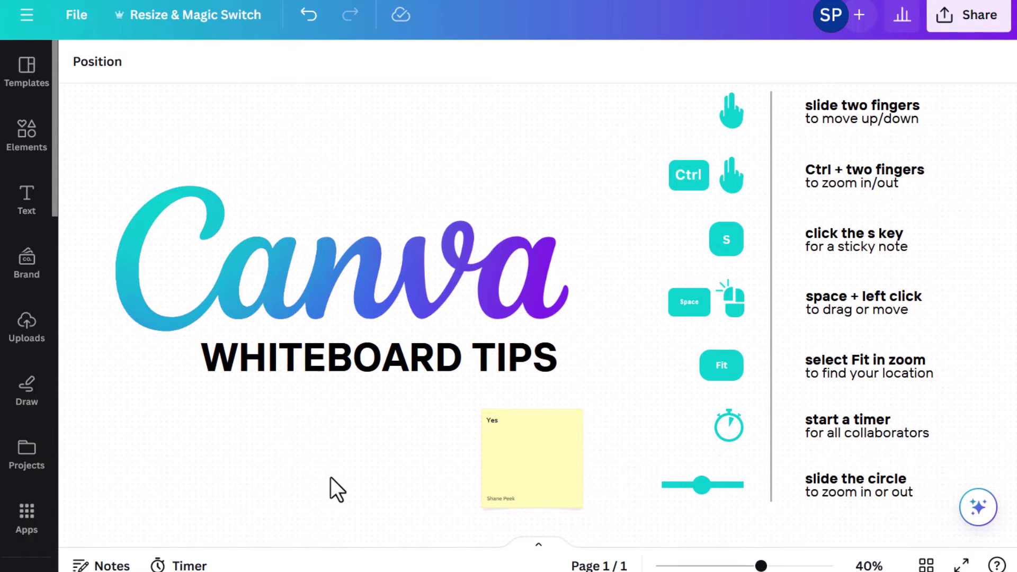
# Add a matching-size 'No!' sticky note beside the Yes note.
pyautogui.press('s')
pyautogui.moveTo(556, 320); pyautogui.dragTo(448, 436)
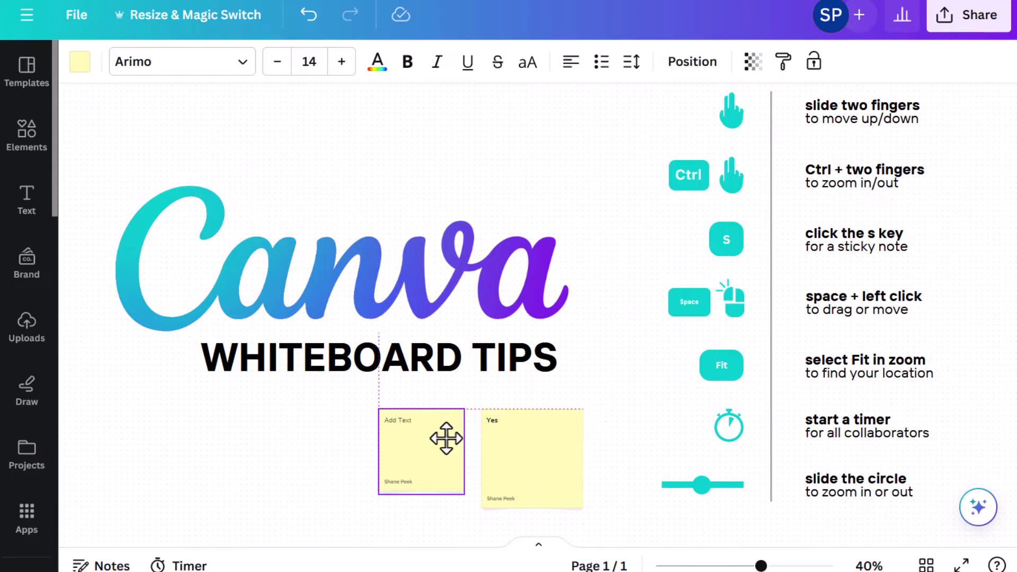
pyautogui.moveTo(383, 494); pyautogui.dragTo(334, 528)
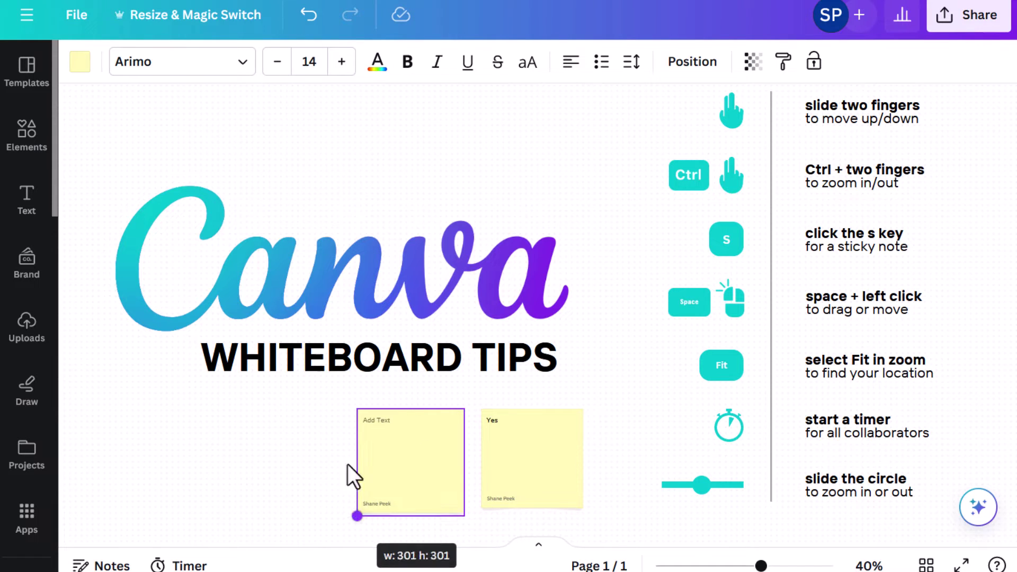
pyautogui.write('No!')
pyautogui.click(314, 421)
pyautogui.click(373, 430)
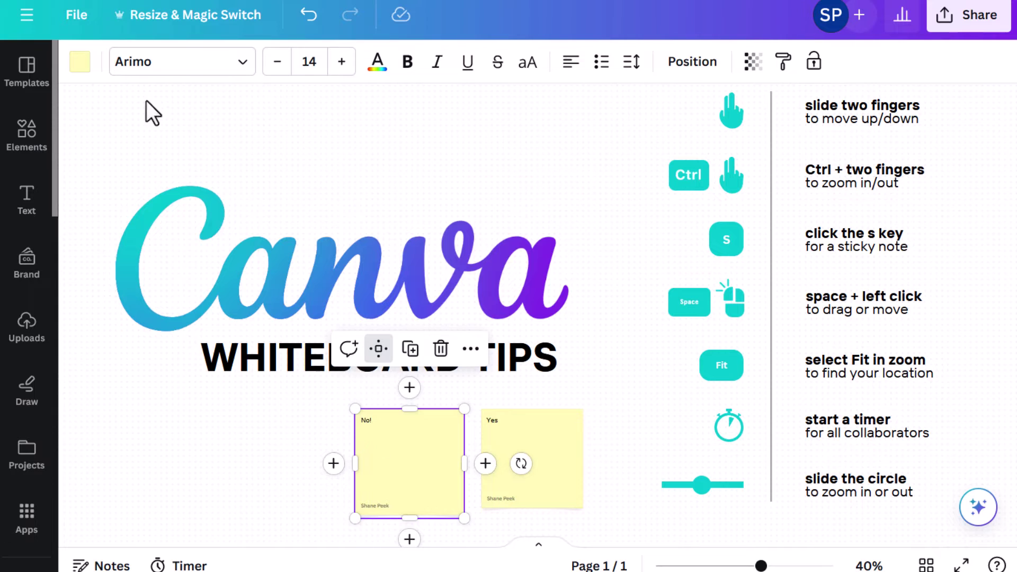
pyautogui.press('Escape')
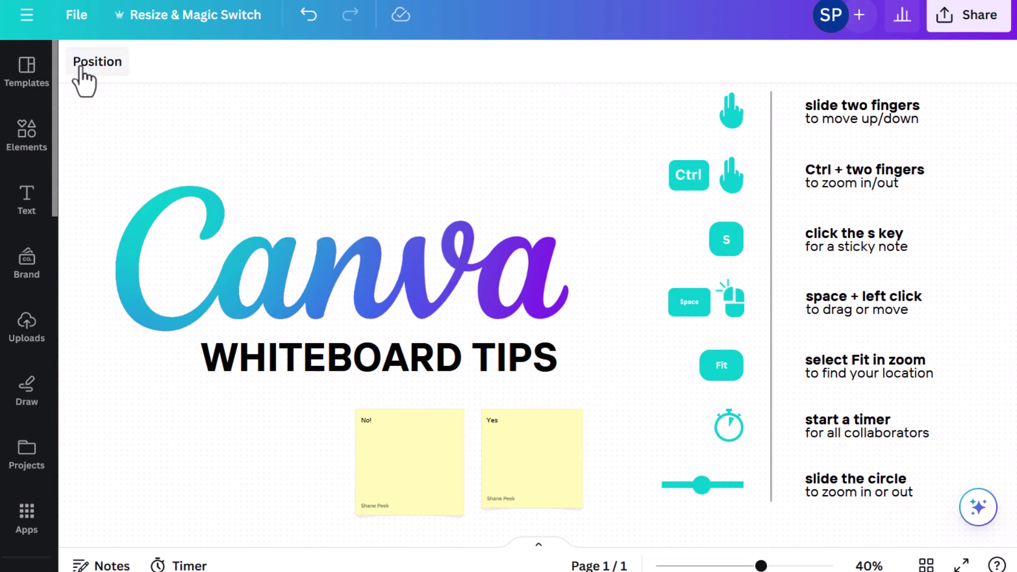
# Select both notes and view the Sort options without sorting.
pyautogui.moveTo(268, 410); pyautogui.dragTo(548, 473)
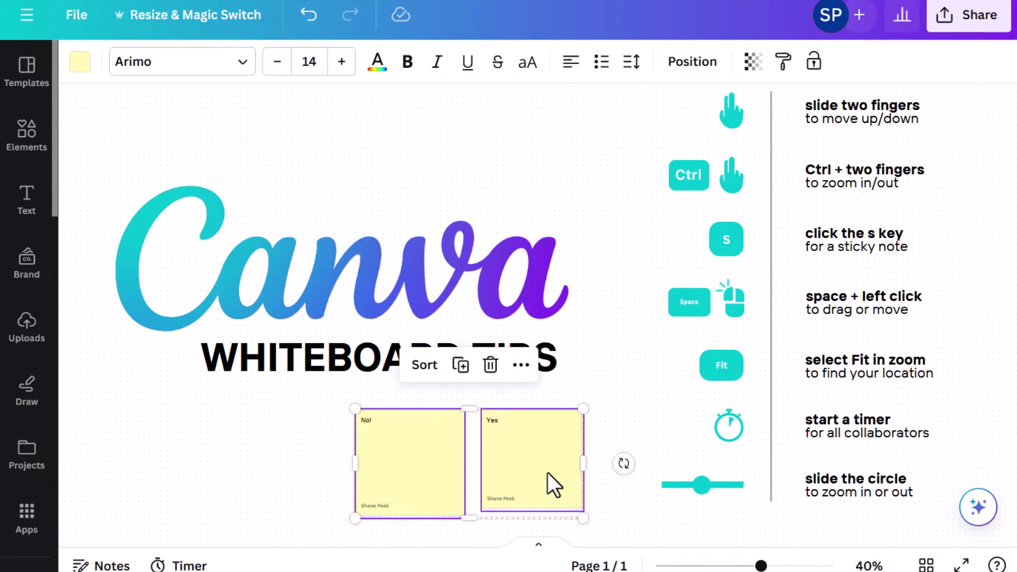
pyautogui.click(421, 366)
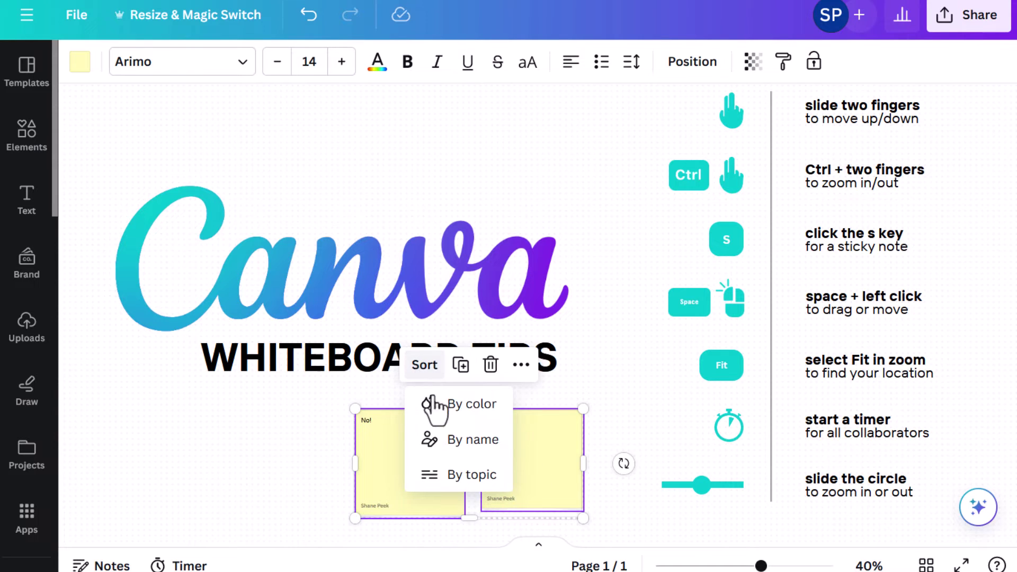
pyautogui.click(411, 420)
pyautogui.click(323, 427)
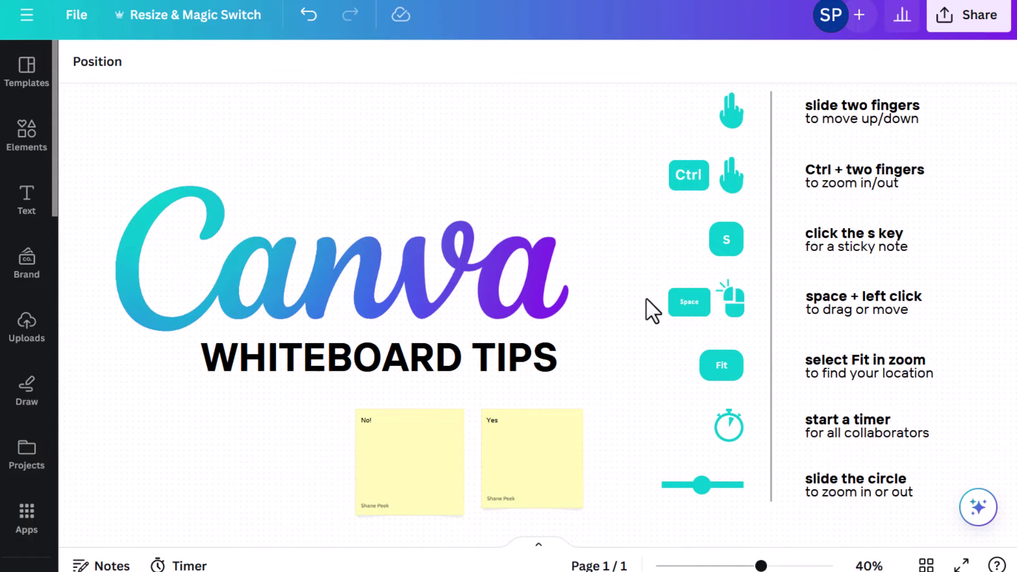
# Pan the board with Space-drag, then select and delete both sticky notes.
pyautogui.press('space')
pyautogui.moveTo(485, 147)
pyautogui.mouseDown()
pyautogui.moveTo(484, 128)
pyautogui.moveTo(461, 182)
pyautogui.moveTo(469, 158)
pyautogui.moveTo(543, 180)
pyautogui.moveTo(486, 168)
pyautogui.moveTo(511, 146)
pyautogui.moveTo(492, 129)
pyautogui.mouseUp()
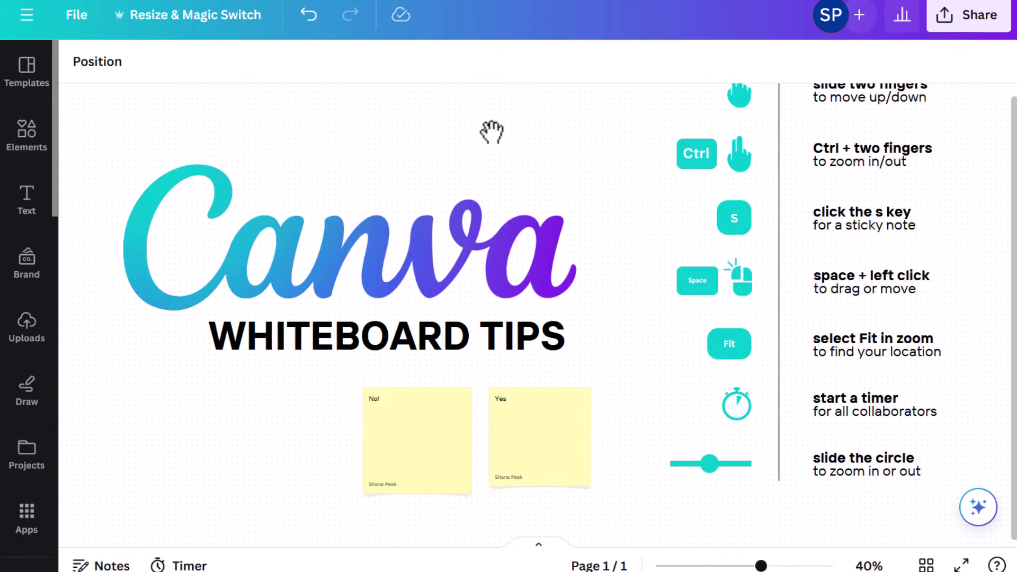
pyautogui.moveTo(492, 131); pyautogui.dragTo(484, 159)
pyautogui.moveTo(324, 405); pyautogui.dragTo(533, 457)
pyautogui.press('Delete')
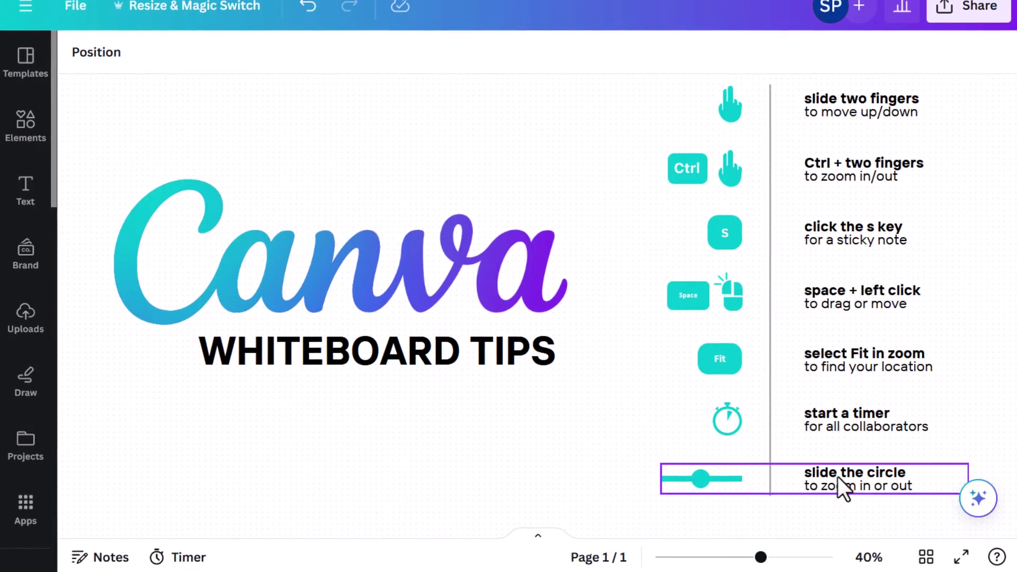
# Choose Fit from the zoom menu to show the whole board.
pyautogui.scroll(10, 515, 401)
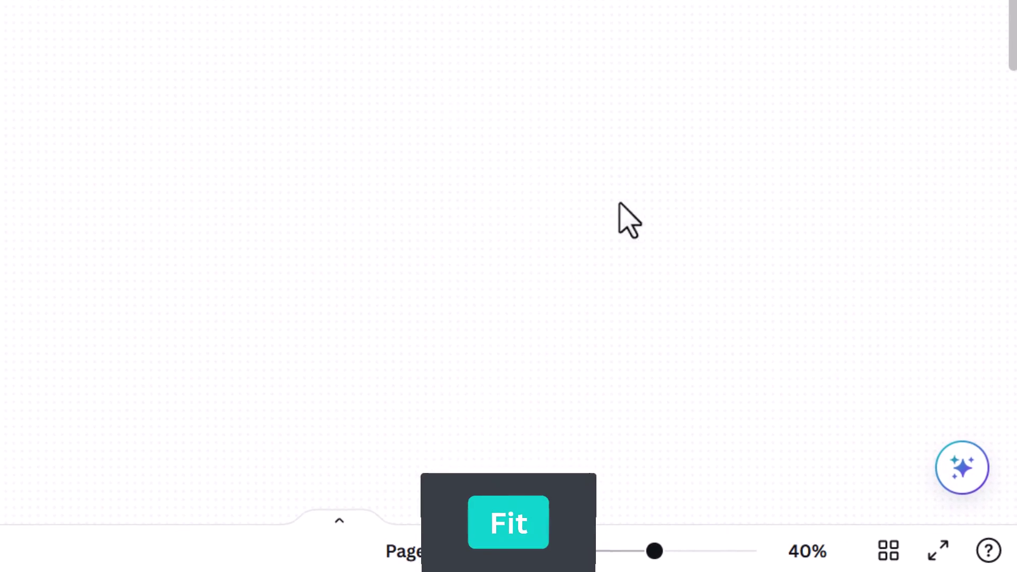
pyautogui.click(811, 552)
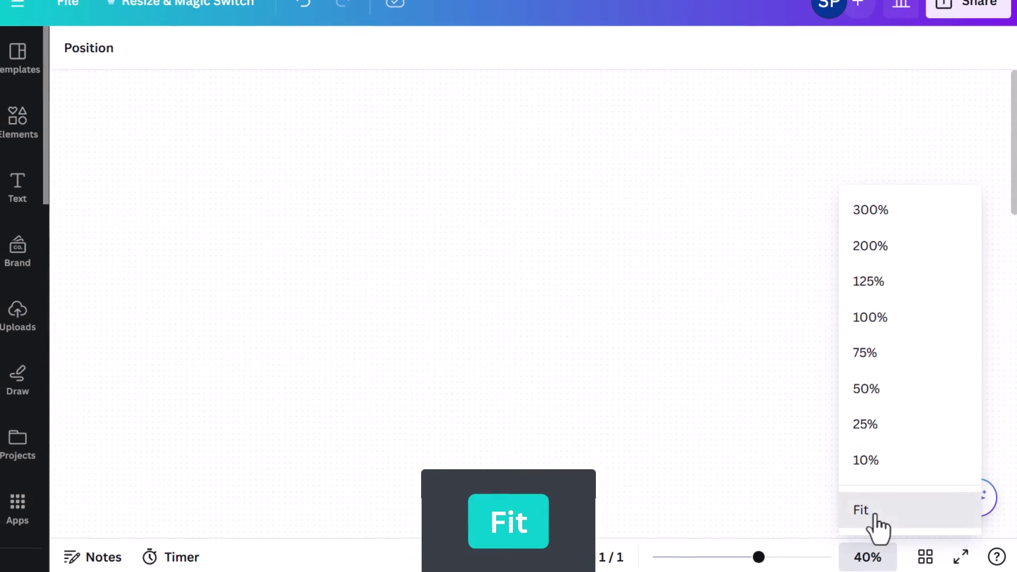
pyautogui.click(874, 512)
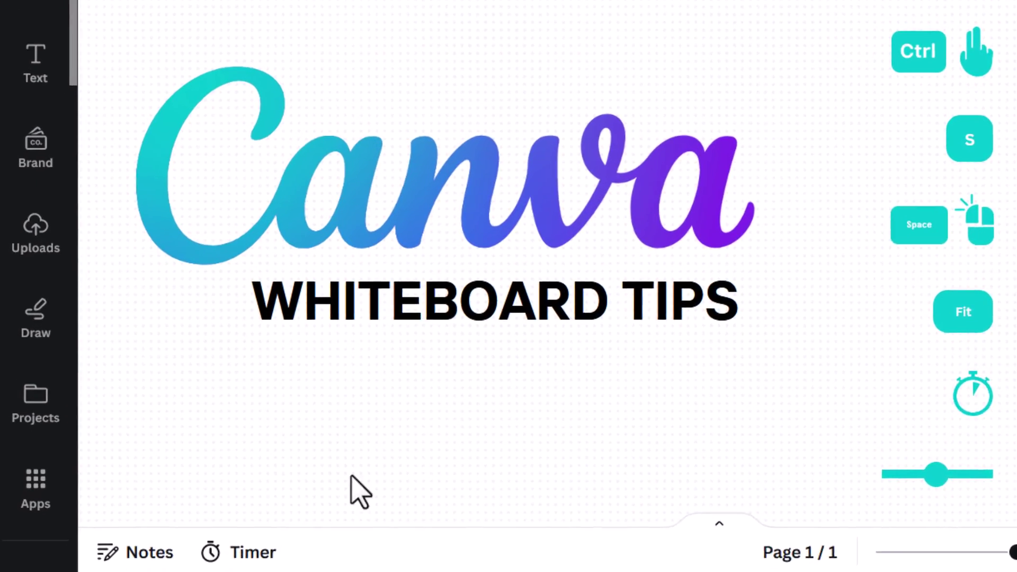
# Set the collaboration timer to 3 minutes with no background music.
pyautogui.click(284, 554)
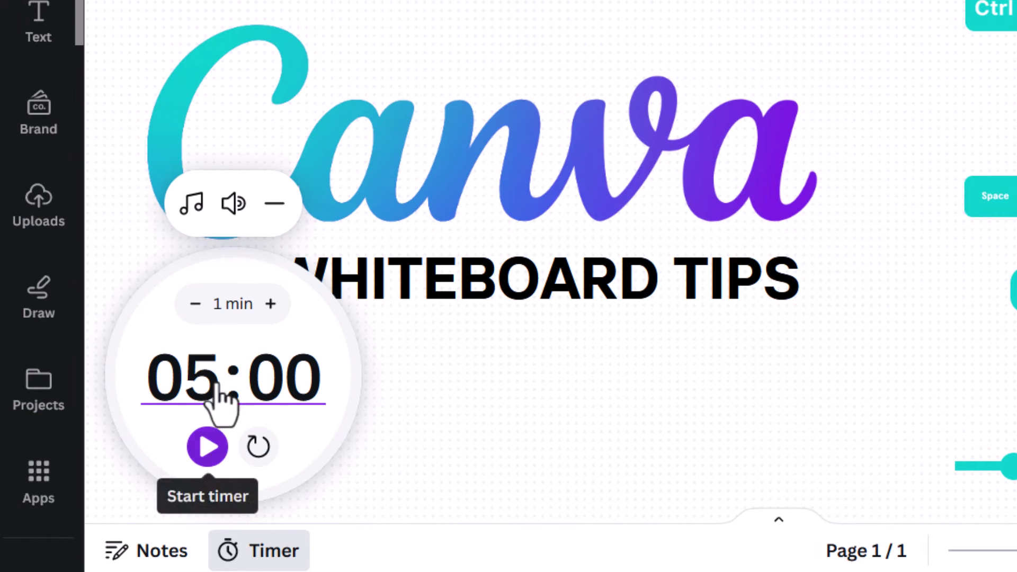
pyautogui.click(212, 366)
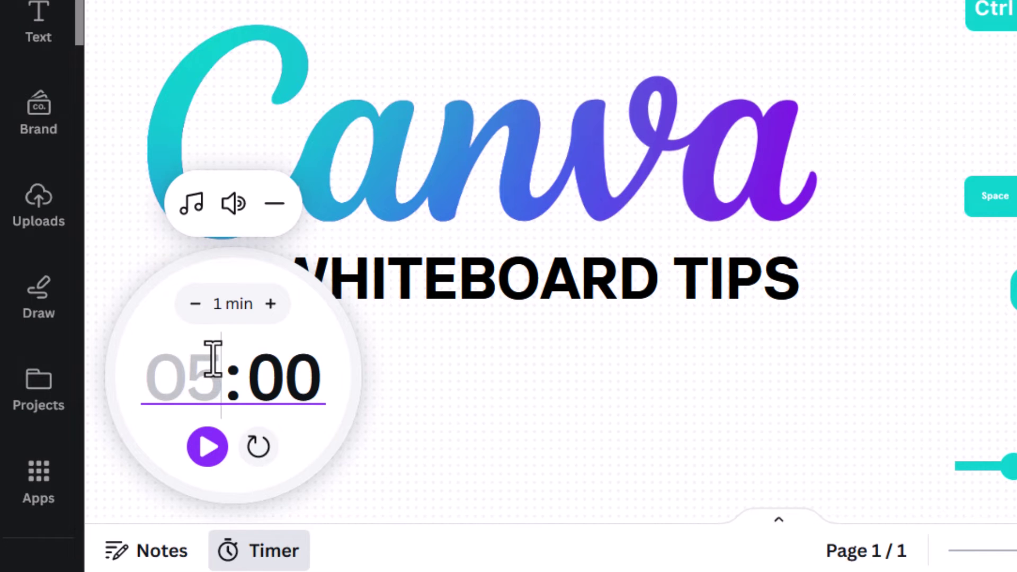
pyautogui.write('3')
pyautogui.press('Return')
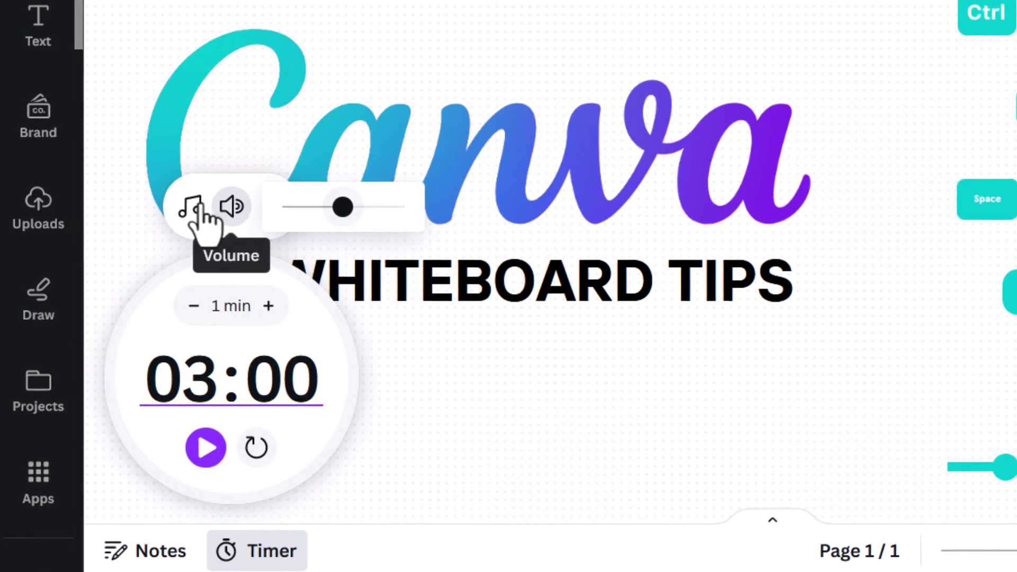
pyautogui.click(192, 207)
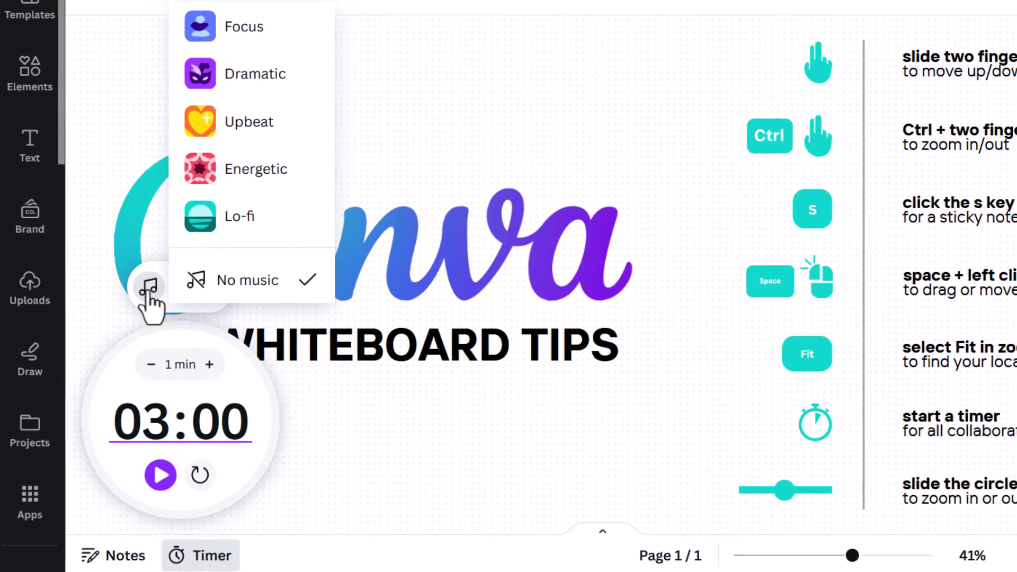
pyautogui.click(146, 485)
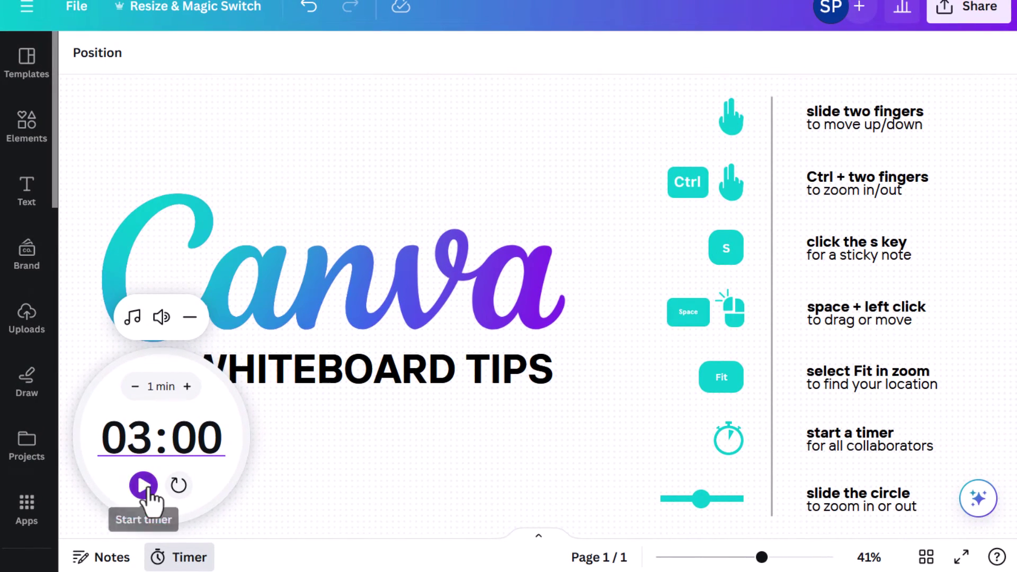
# Start the countdown, pause it at 02:57, and hide the timer.
pyautogui.click(145, 483)
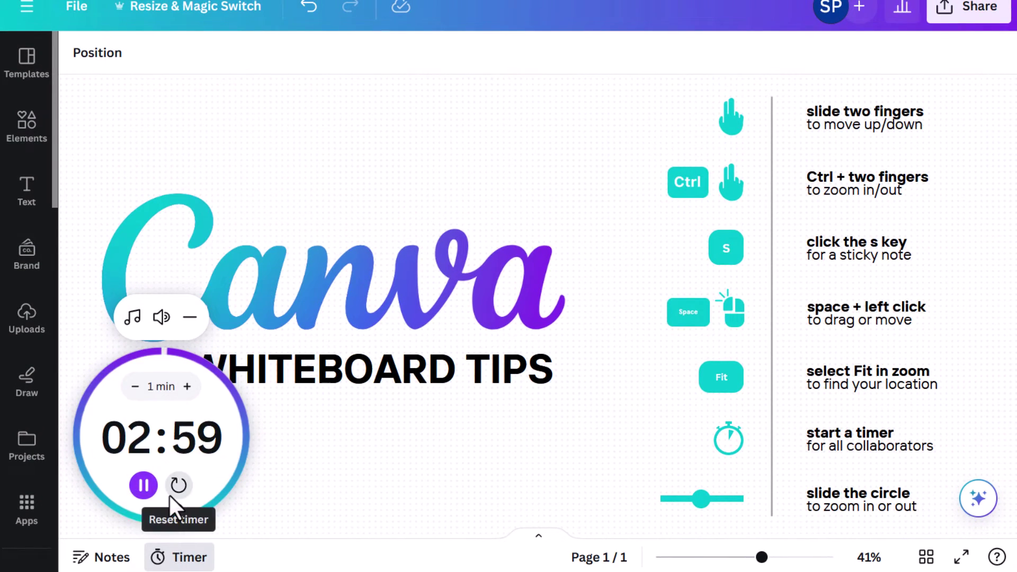
pyautogui.click(143, 488)
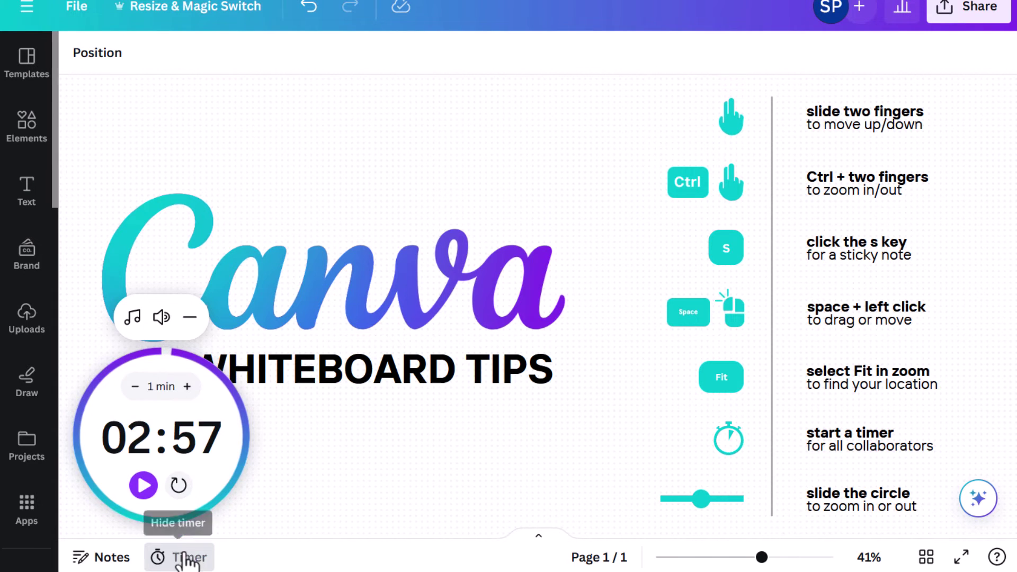
pyautogui.click(456, 498)
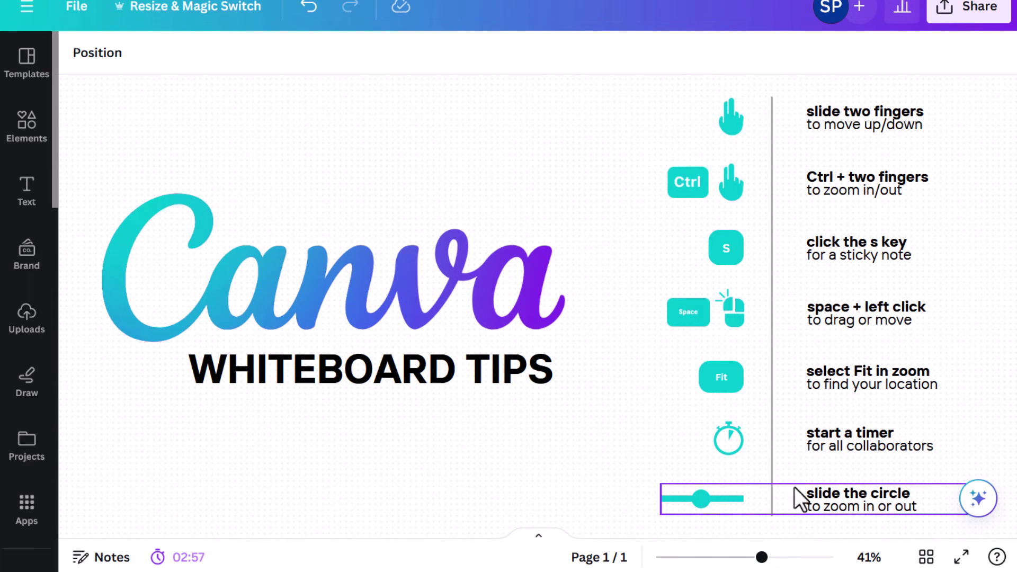